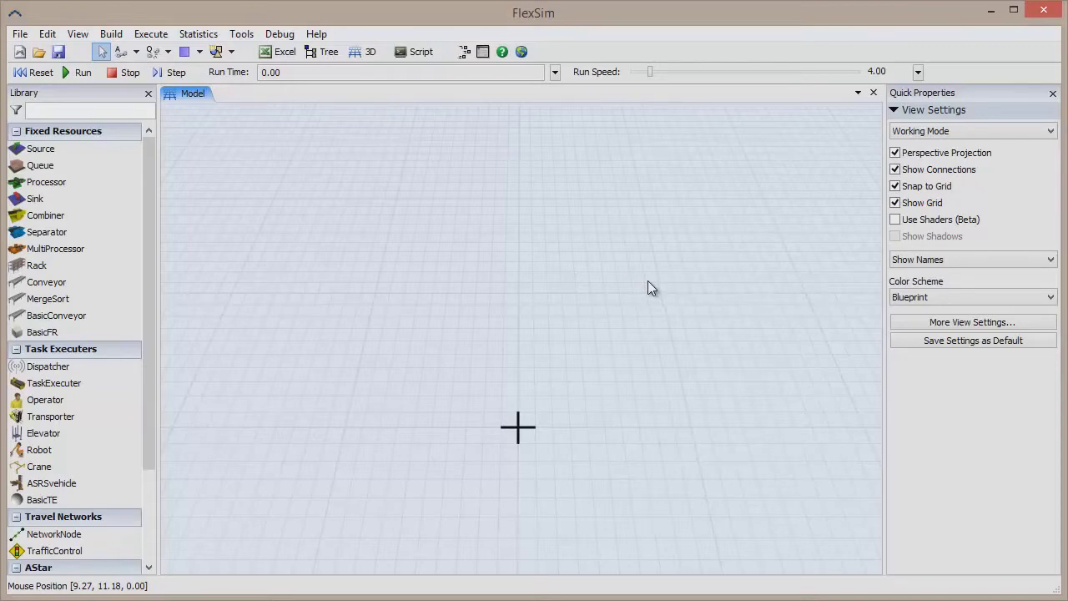
# Step: Open the online content page to view the A* Module v. 1.0.2 entry, and close the page
pyautogui.click(317, 35)
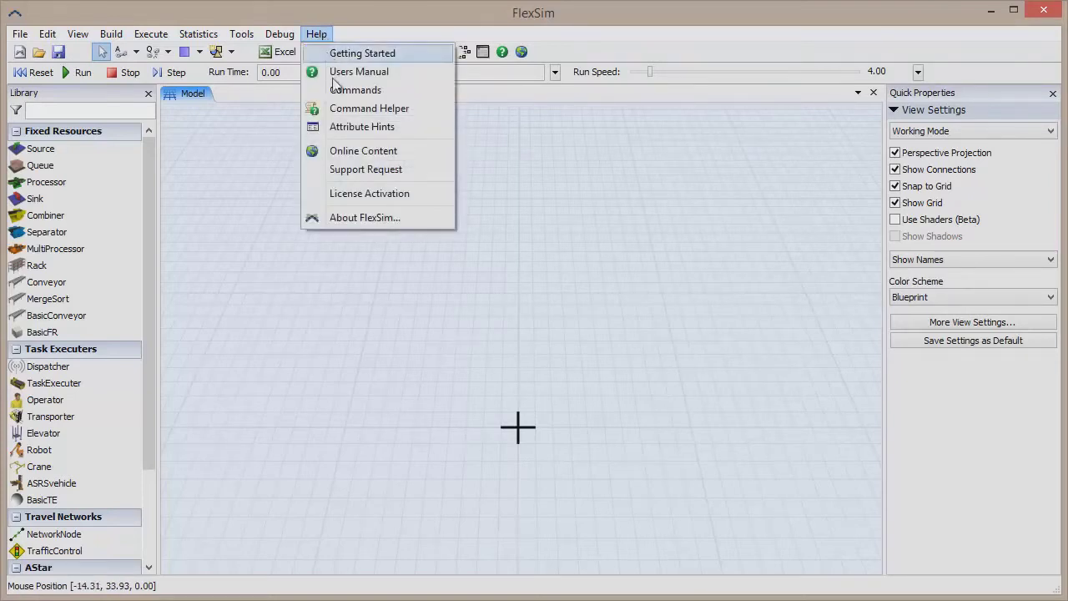
pyautogui.click(377, 159)
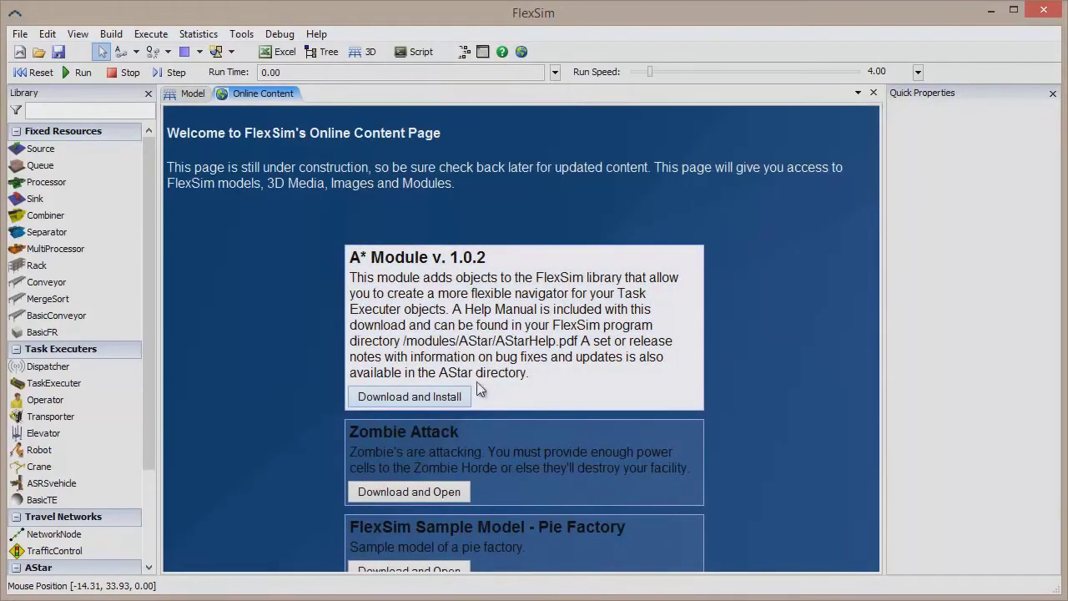
pyautogui.click(874, 92)
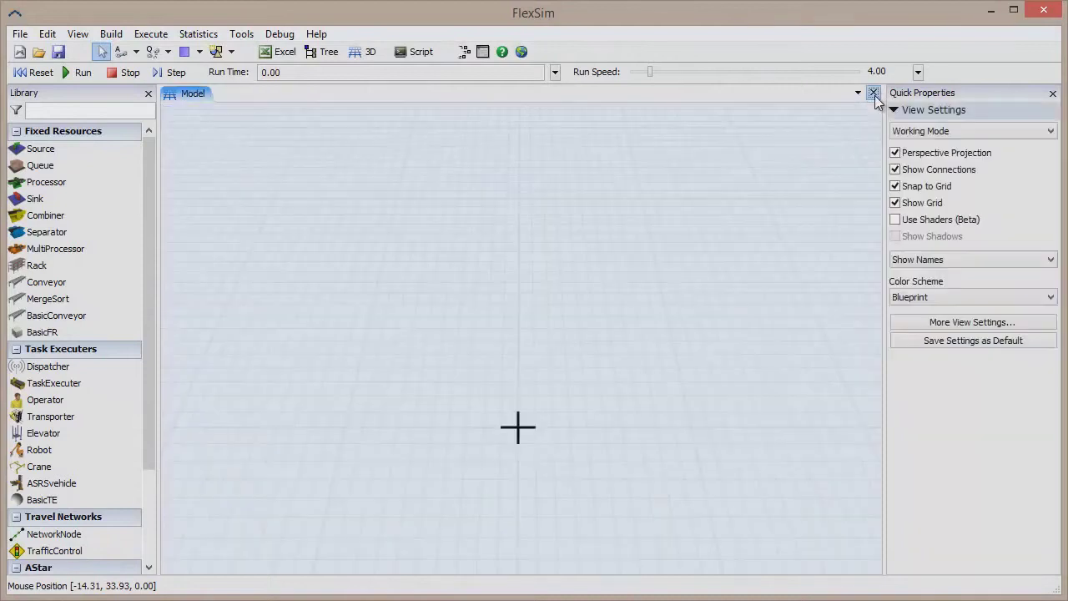
# Step: Place an AStarNavigator from the AStar library group in the lower-left area of the model grid
pyautogui.moveTo(512, 409); pyautogui.dragTo(512, 367)
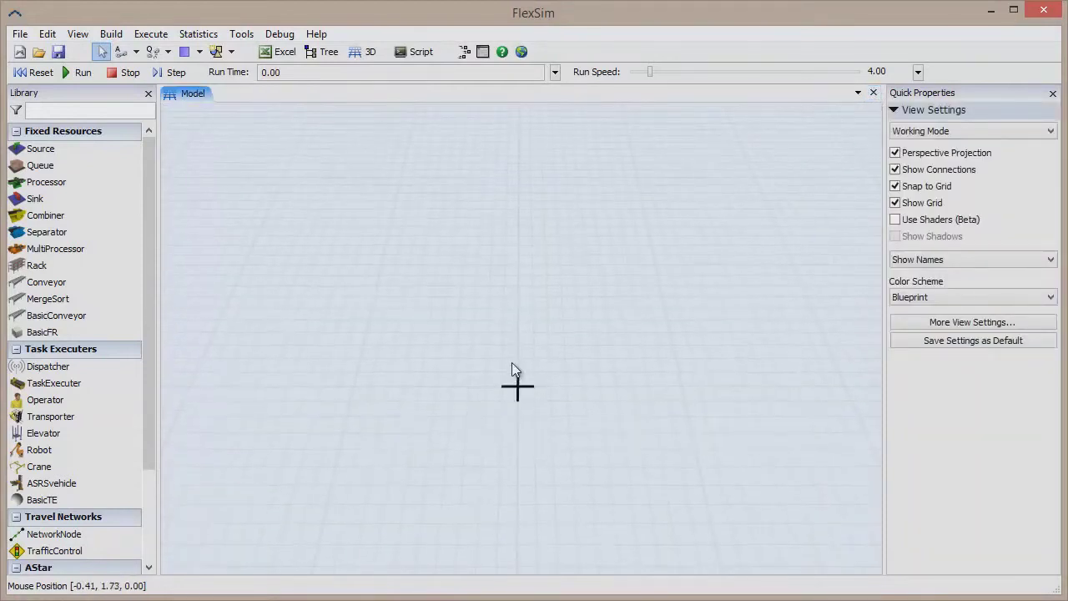
pyautogui.moveTo(151, 381); pyautogui.dragTo(145, 501)
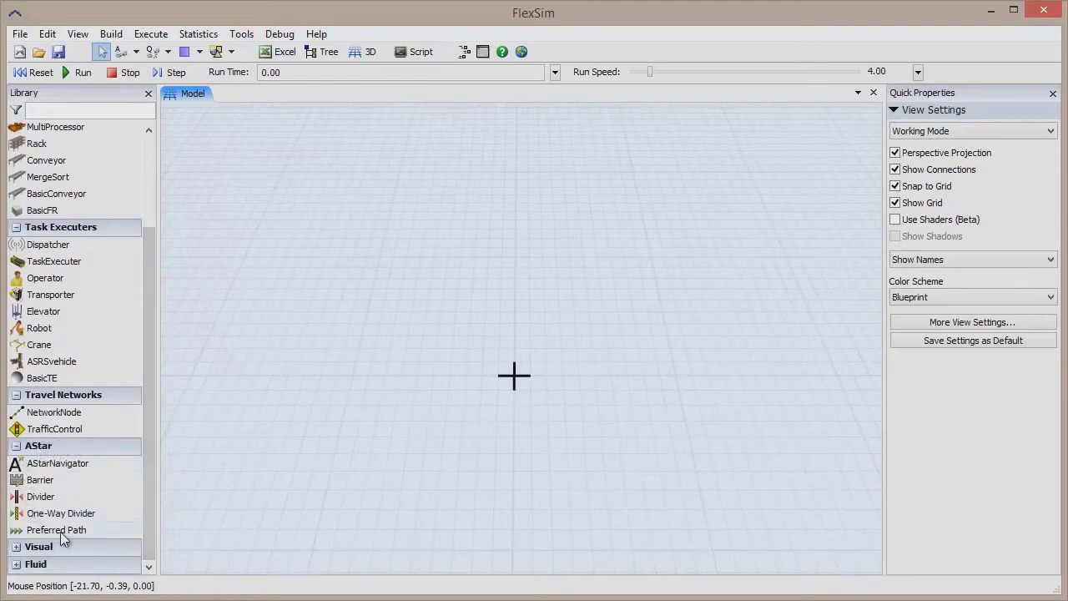
pyautogui.click(25, 462)
pyautogui.click(262, 445)
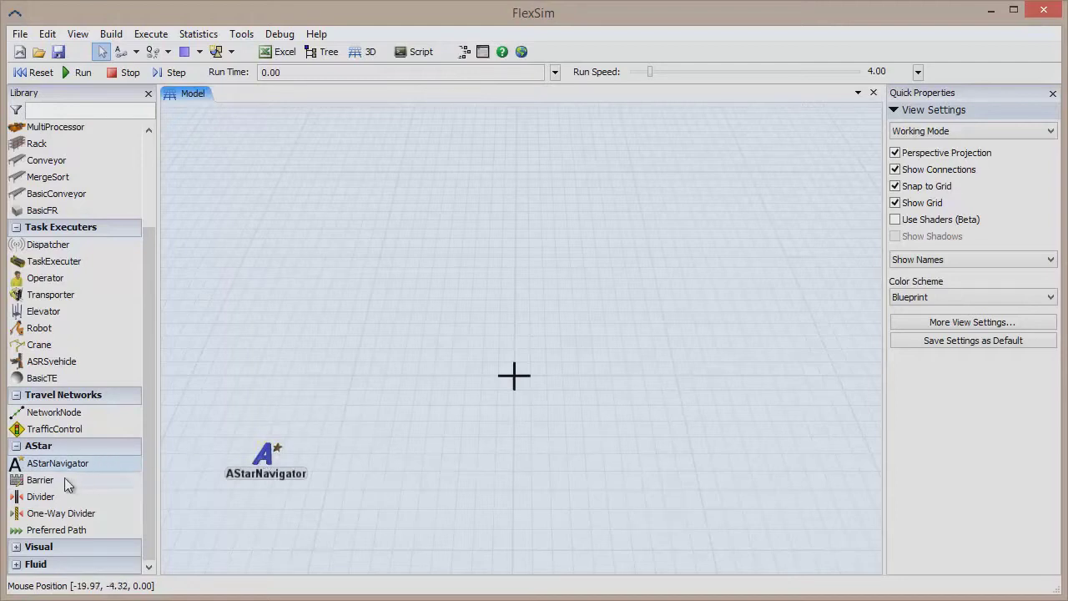
pyautogui.click(40, 480)
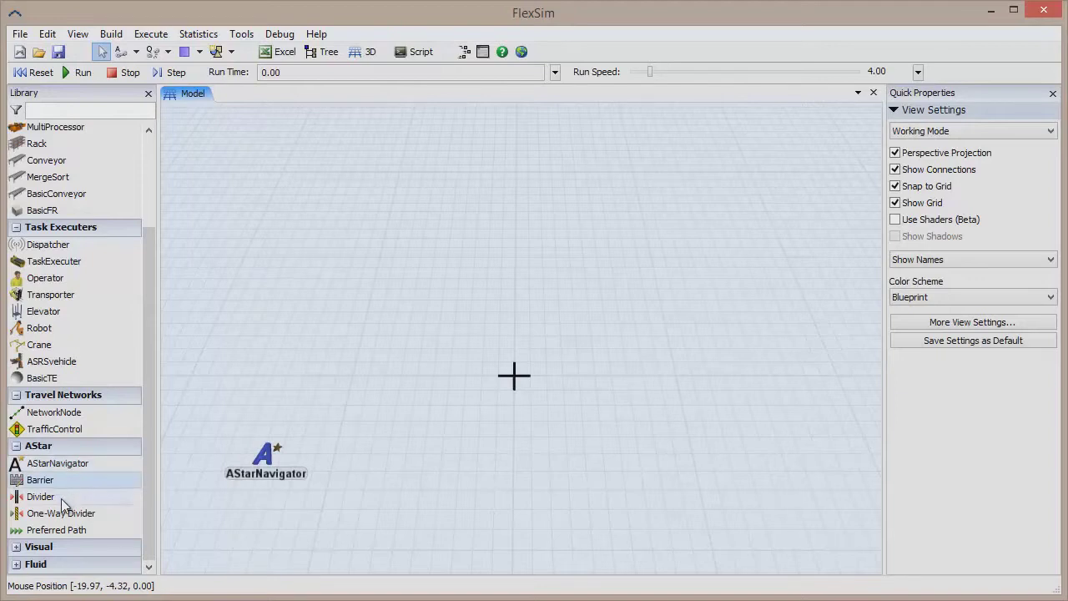
pyautogui.click(61, 497)
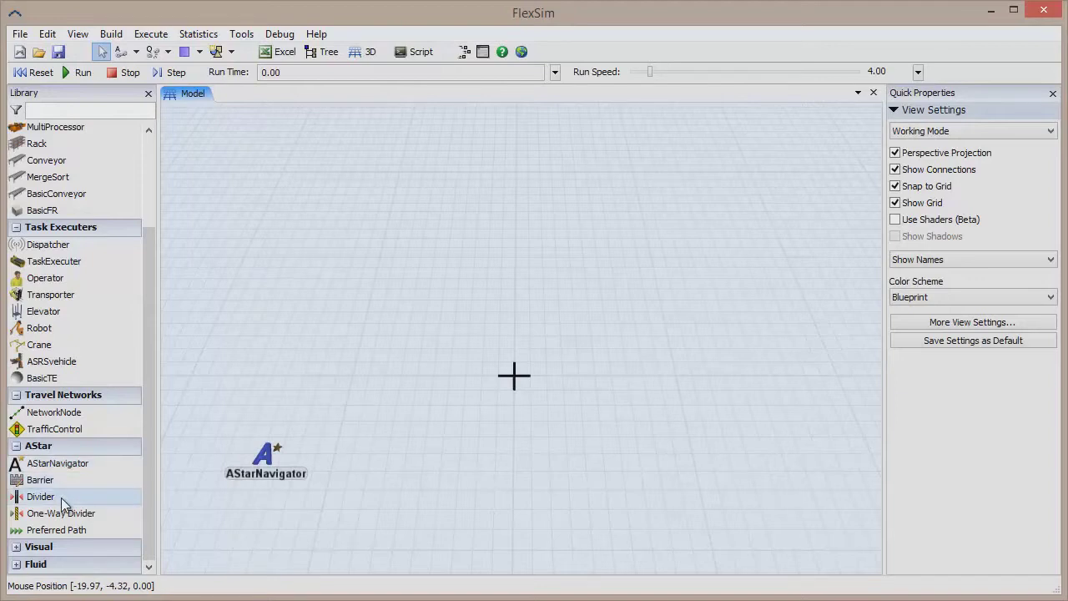
pyautogui.click(67, 517)
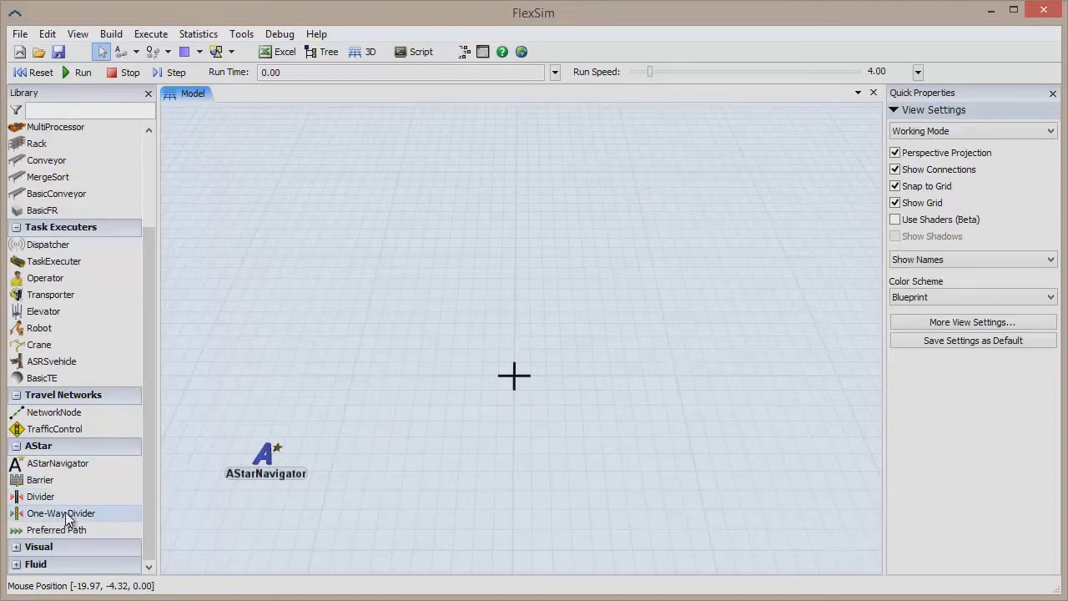
pyautogui.click(65, 529)
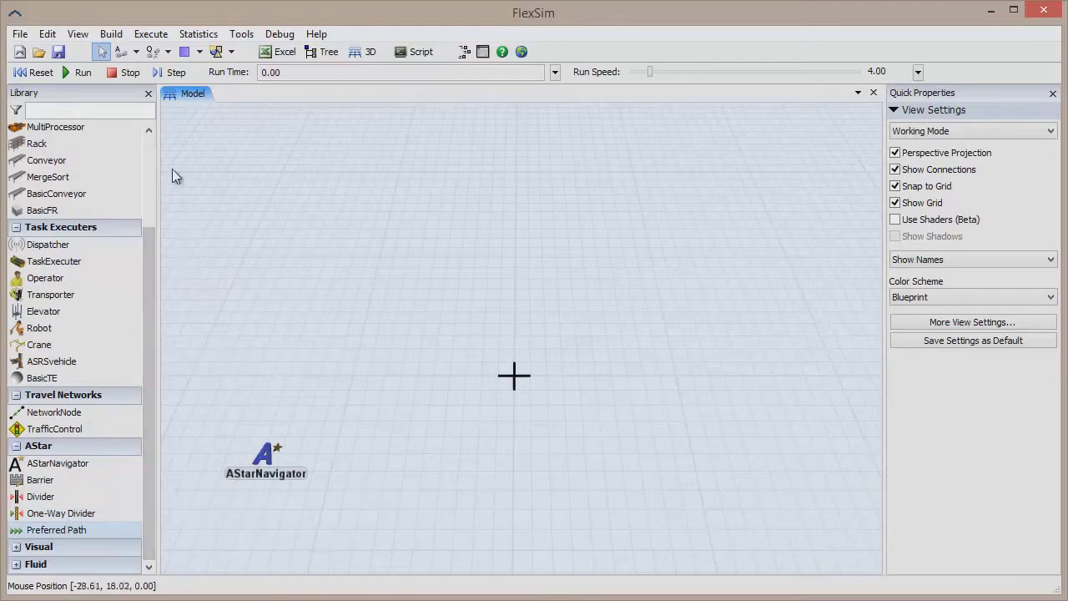
# Step: Place a Source, Queue, Processor and Sink across the model and connect them in that order
pyautogui.scroll(3, 149, 145)
pyautogui.moveTo(41, 149); pyautogui.dragTo(225, 300)
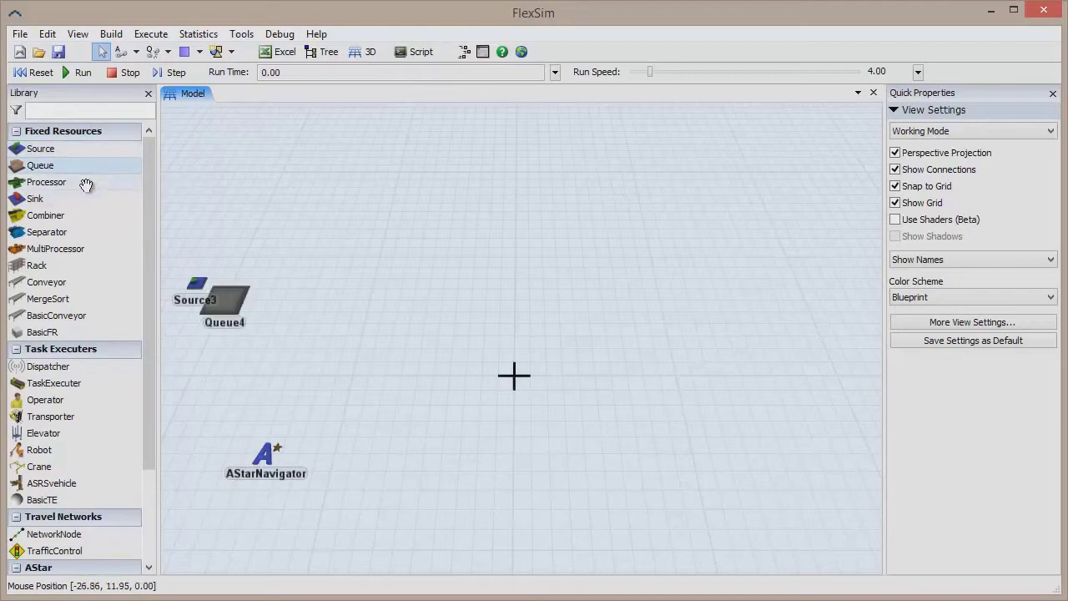
pyautogui.moveTo(83, 181); pyautogui.dragTo(667, 307)
pyautogui.moveTo(78, 199); pyautogui.dragTo(743, 307)
pyautogui.moveTo(197, 283); pyautogui.dragTo(743, 306)
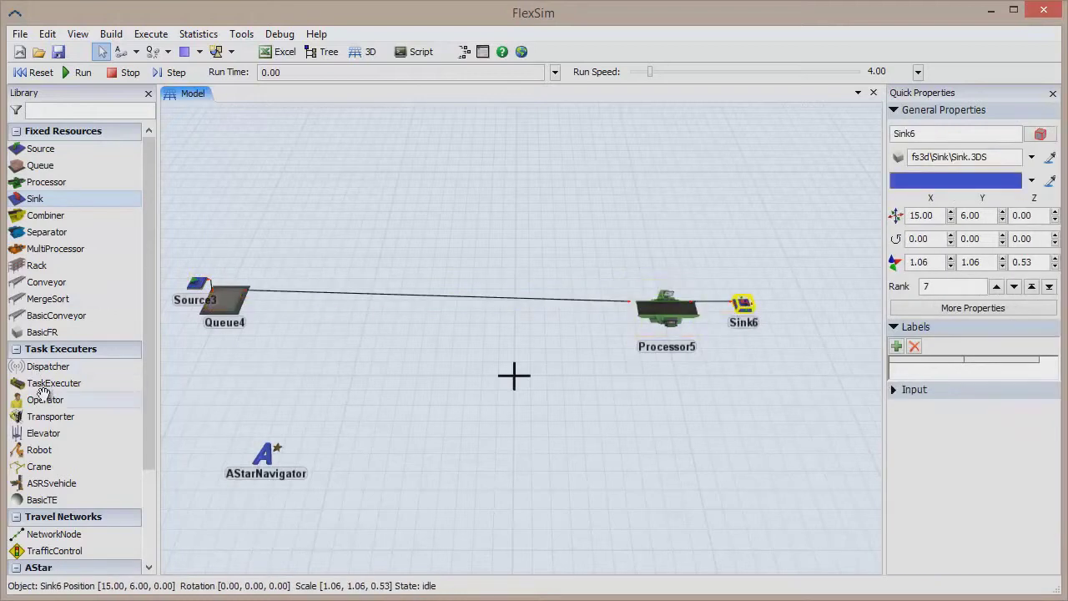
# Step: Add an Operator just below the queue and connect the queue to it
pyautogui.moveTo(43, 400); pyautogui.dragTo(209, 391)
pyautogui.moveTo(225, 309); pyautogui.dragTo(255, 360)
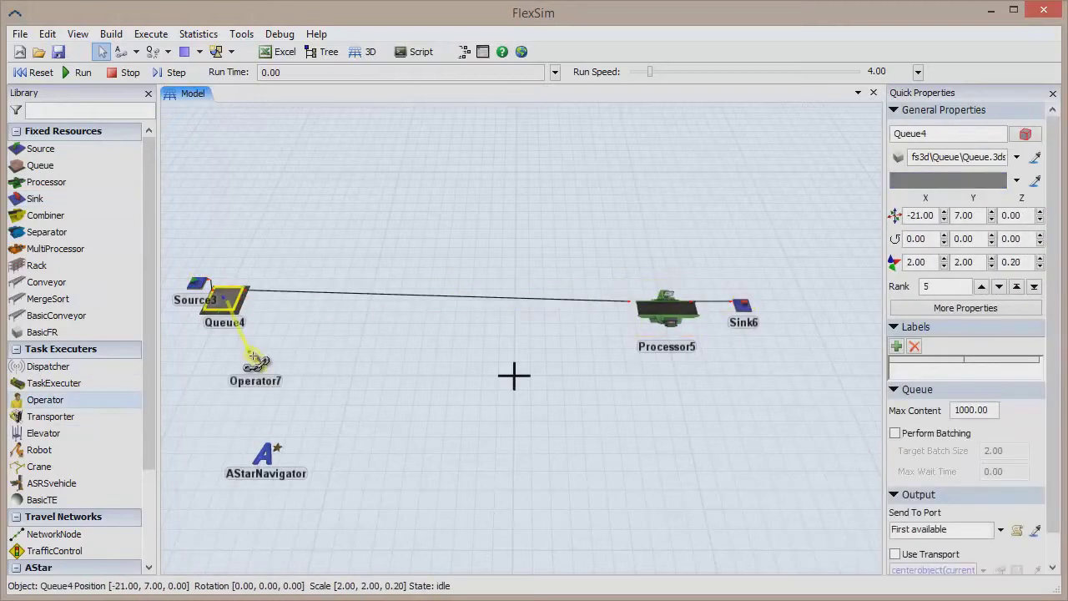
# Step: Enable Use Transport on the queue and move the queue to Y 6.00
pyautogui.click(219, 304)
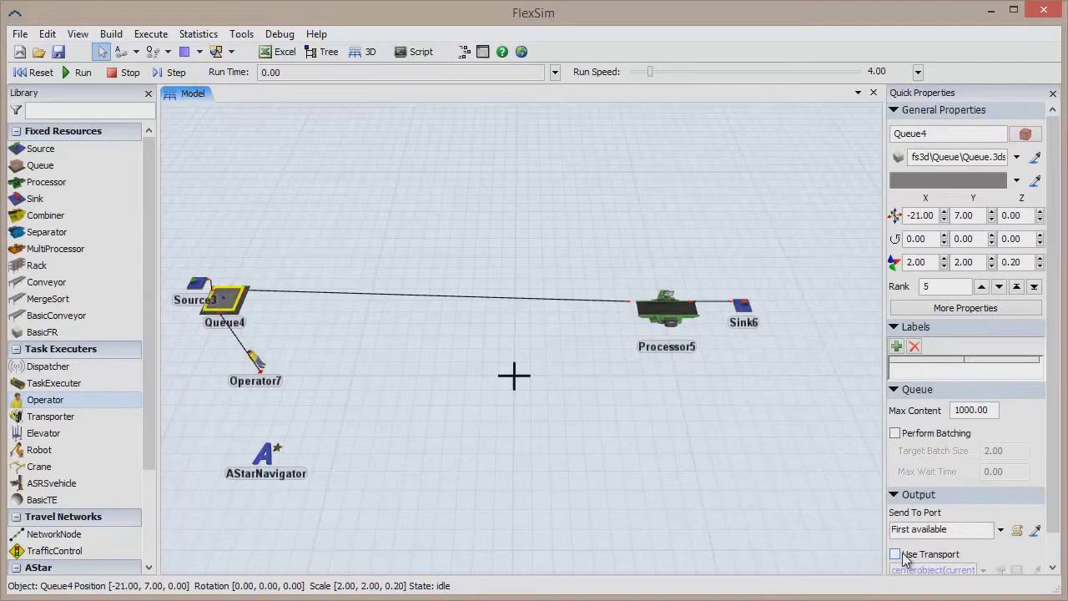
pyautogui.moveTo(484, 449); pyautogui.dragTo(559, 447)
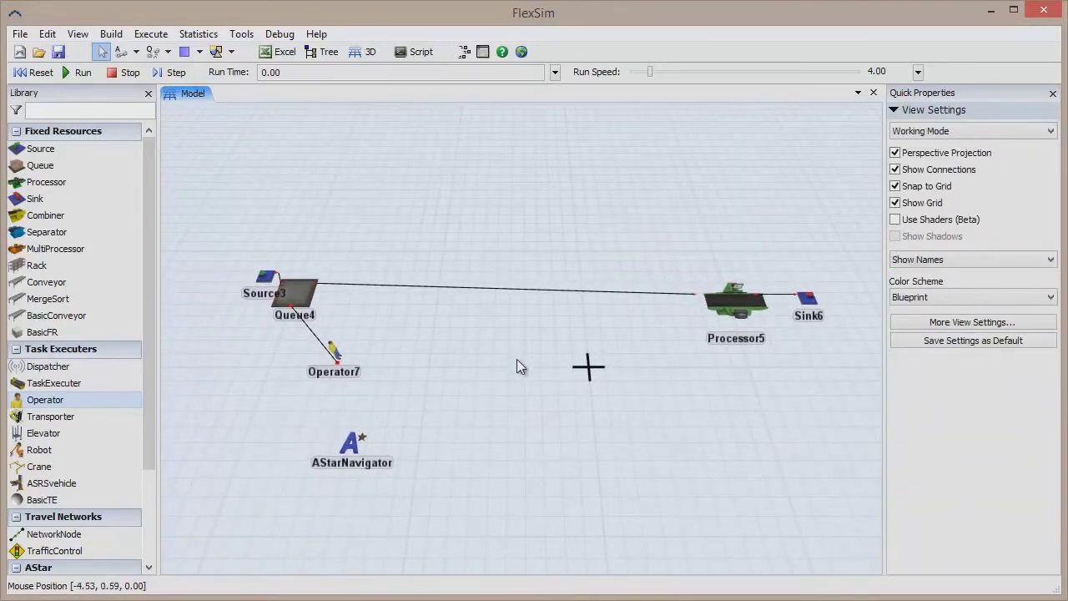
pyautogui.moveTo(294, 294); pyautogui.dragTo(291, 307)
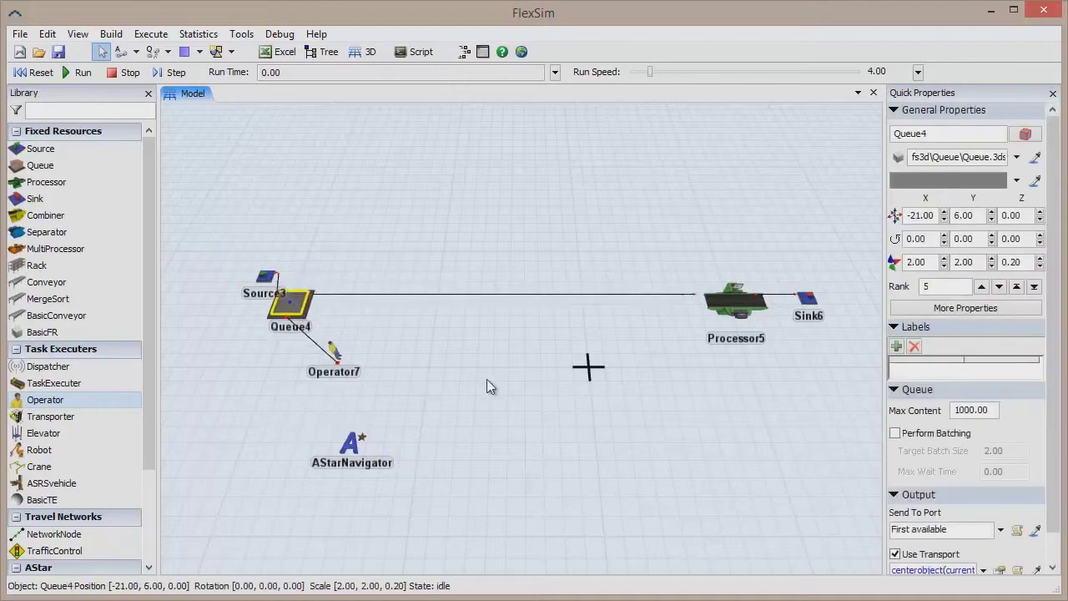
pyautogui.click(489, 389)
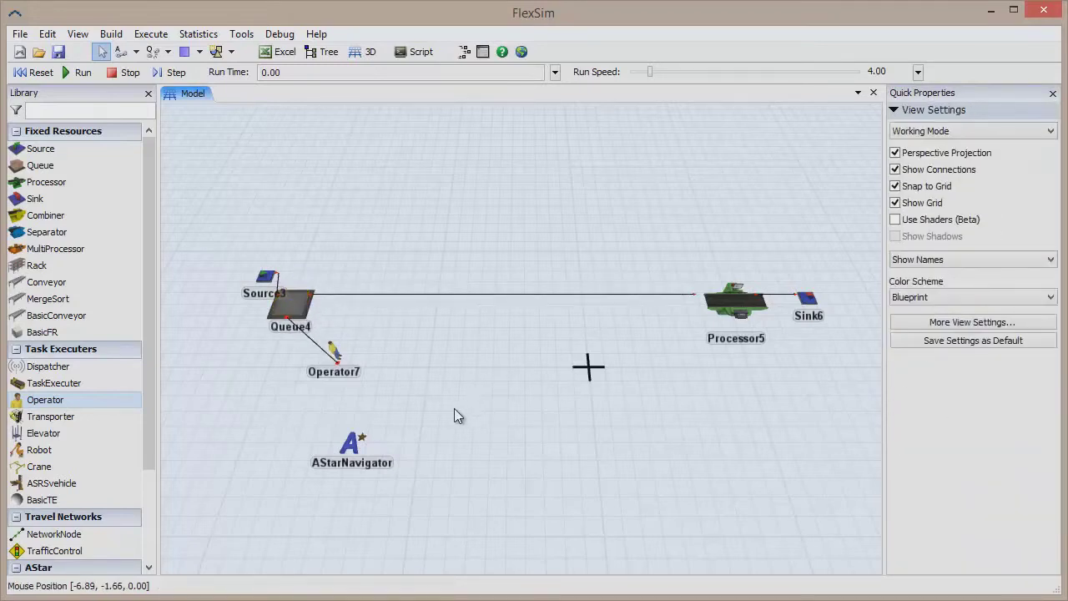
# Step: Draw a large rectangular AStar Barrier filling the space between the queue and the processor
pyautogui.moveTo(147, 439); pyautogui.dragTo(152, 541)
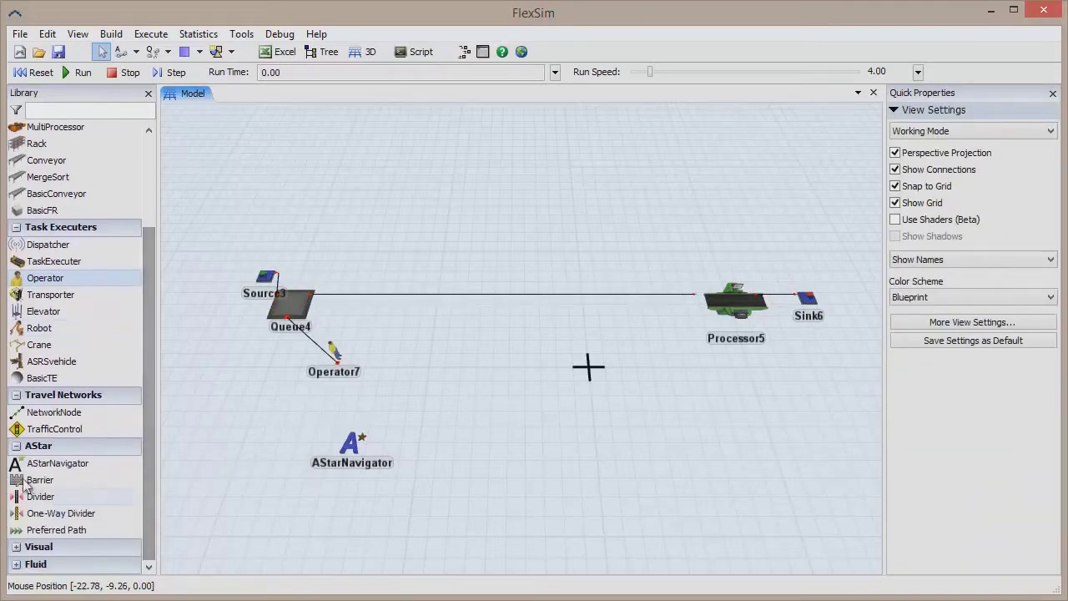
pyautogui.click(46, 480)
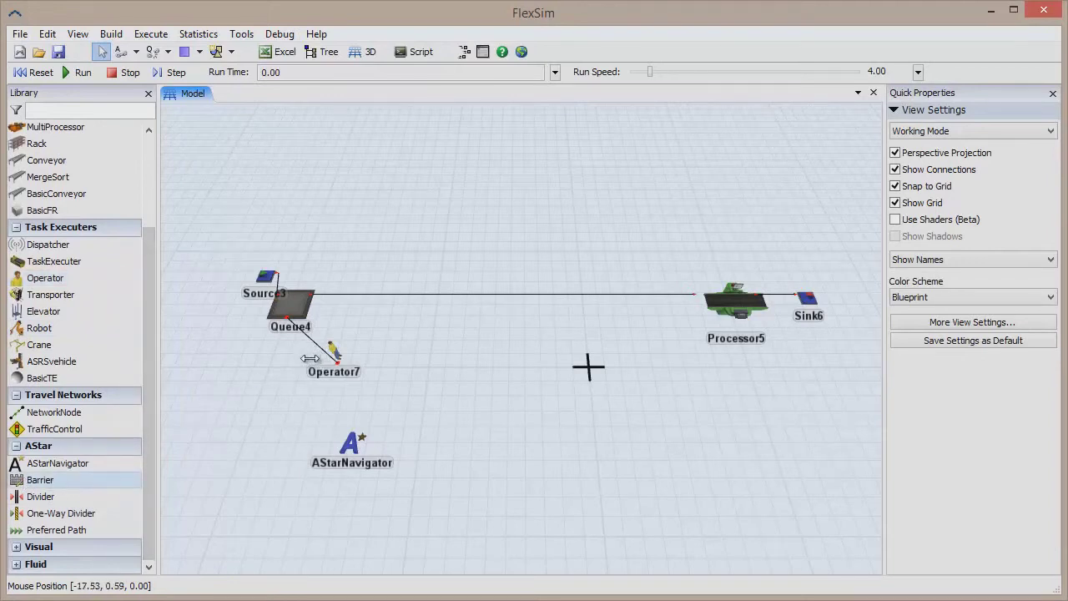
pyautogui.moveTo(320, 360); pyautogui.dragTo(666, 253)
pyautogui.moveTo(524, 286)
pyautogui.mouseDown()
pyautogui.moveTo(546, 272)
pyautogui.moveTo(522, 259)
pyautogui.moveTo(529, 286)
pyautogui.mouseUp()
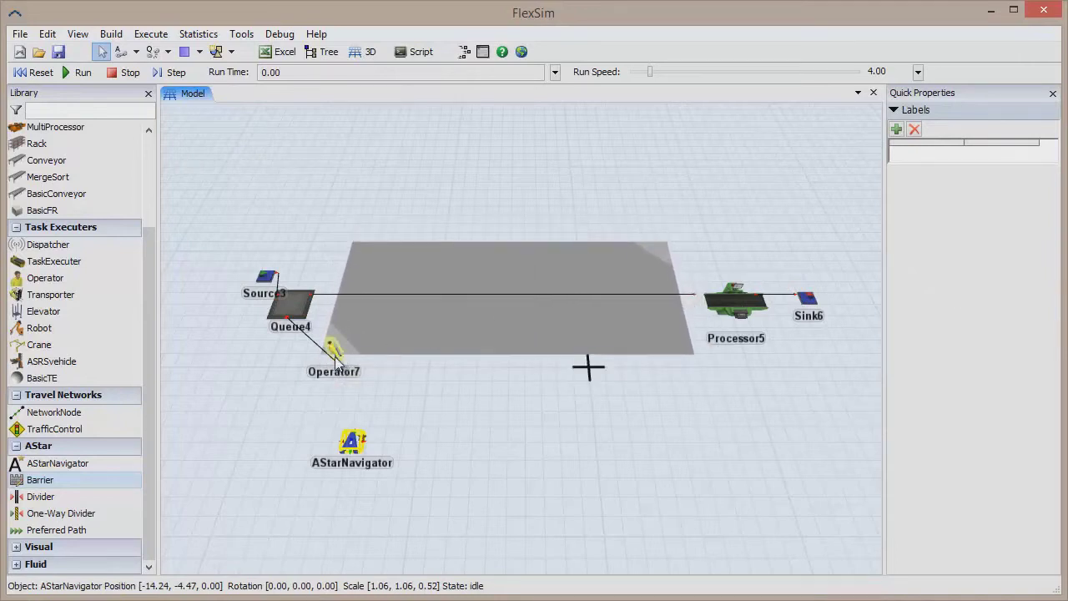
# Step: Move the operator left, clear of the barrier, and shift the barrier slightly down the grid
pyautogui.moveTo(337, 357); pyautogui.dragTo(301, 369)
pyautogui.moveTo(494, 302)
pyautogui.mouseDown()
pyautogui.moveTo(494, 327)
pyautogui.moveTo(496, 311)
pyautogui.mouseUp()
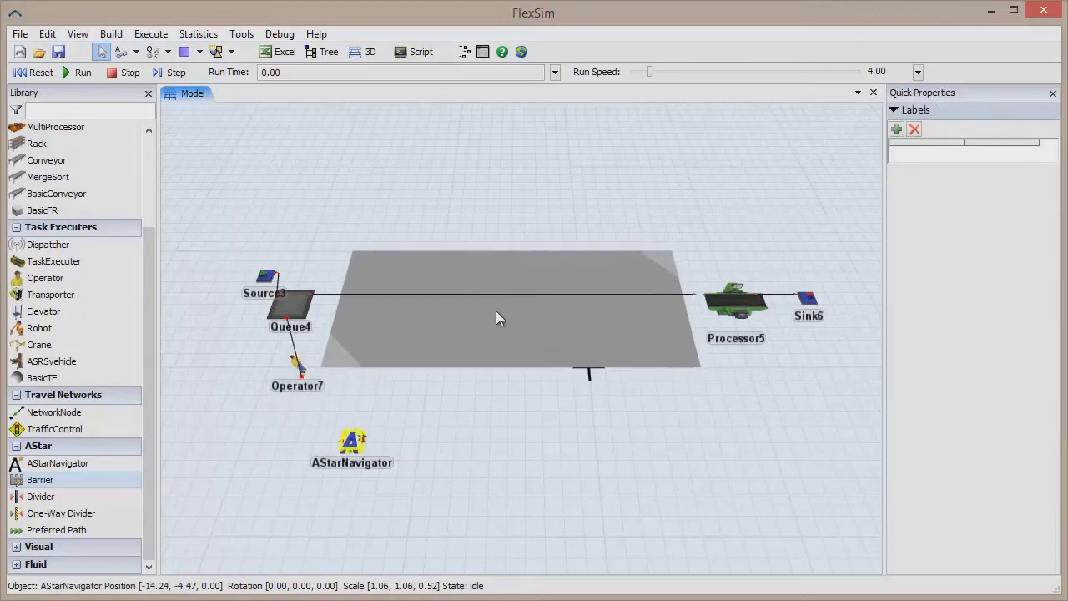
pyautogui.click(506, 383)
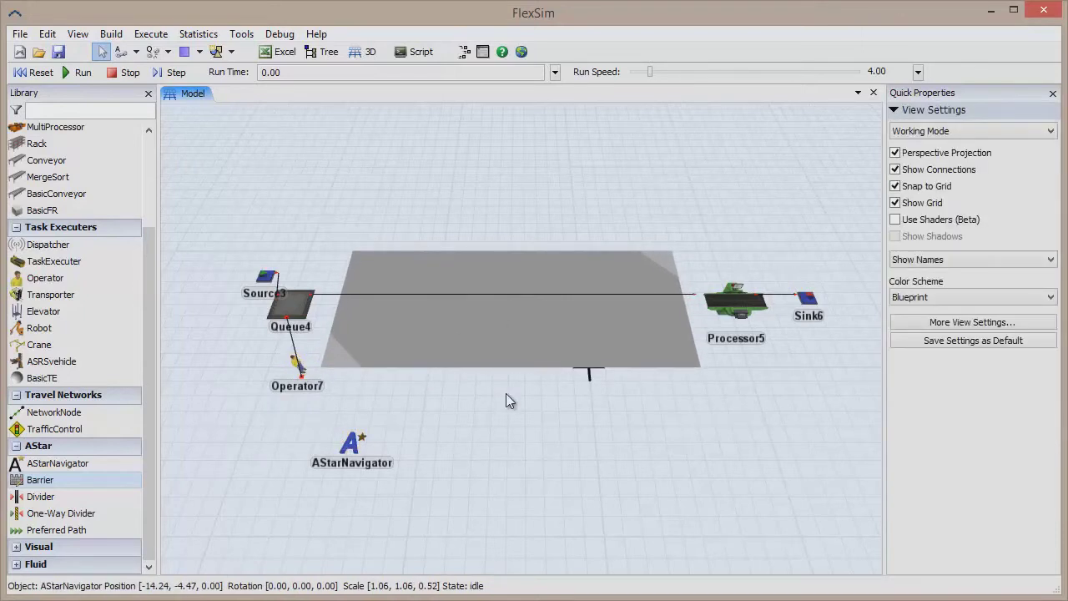
# Step: Add the operator to the AStarNavigator's members, view the Active, Inactive and FR member lists, and accept the properties
pyautogui.doubleClick(355, 442)
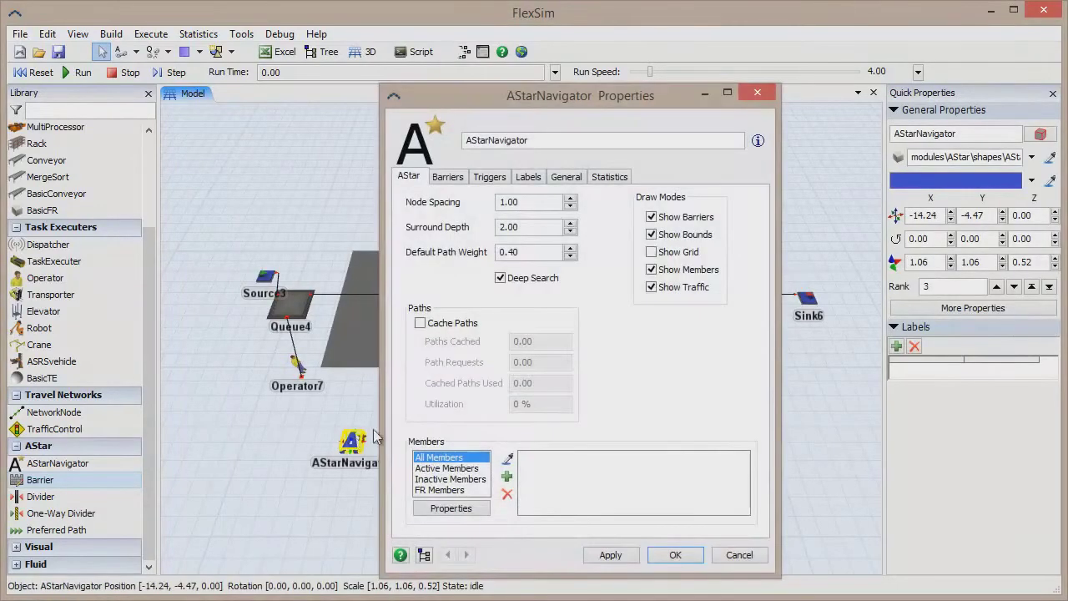
pyautogui.click(508, 459)
pyautogui.click(298, 364)
pyautogui.click(459, 469)
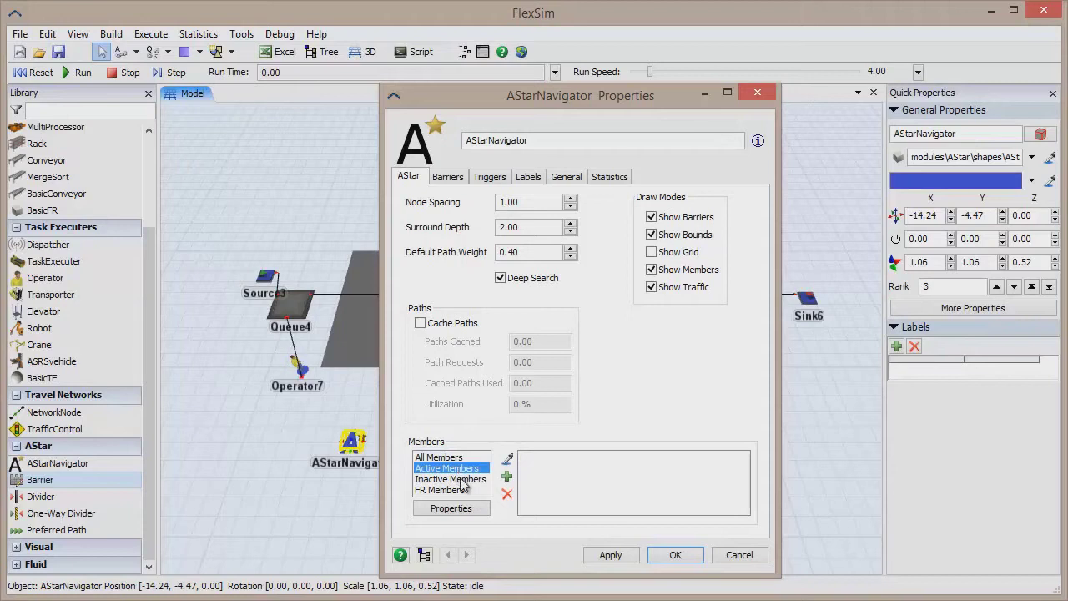
pyautogui.click(463, 481)
pyautogui.click(462, 490)
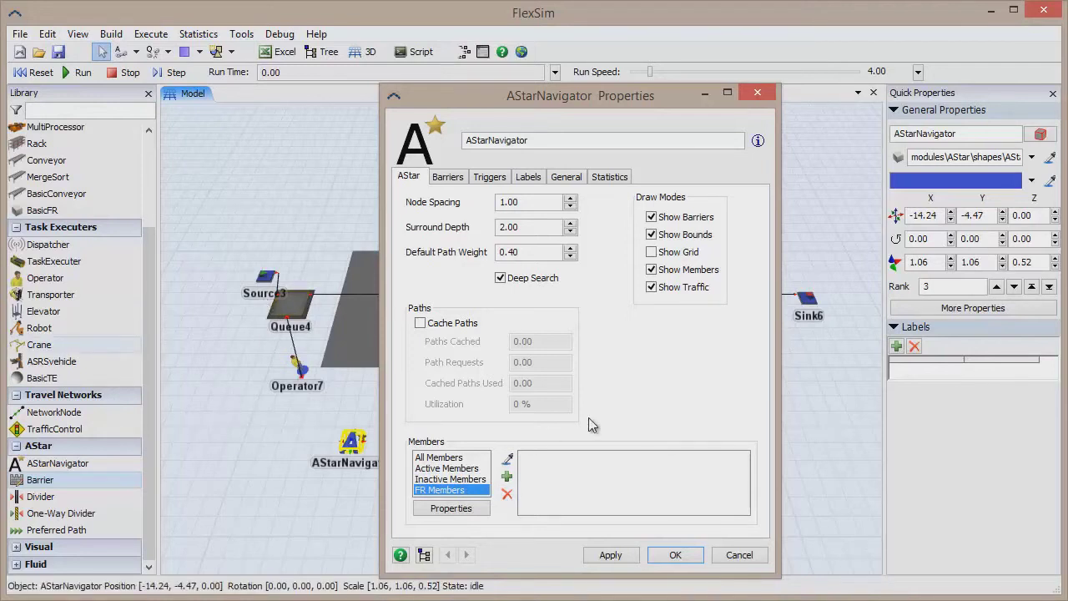
pyautogui.click(676, 555)
# Step: Reset and run the model at a run speed of 8.00, and examine the operator's route around the barrier
pyautogui.click(35, 72)
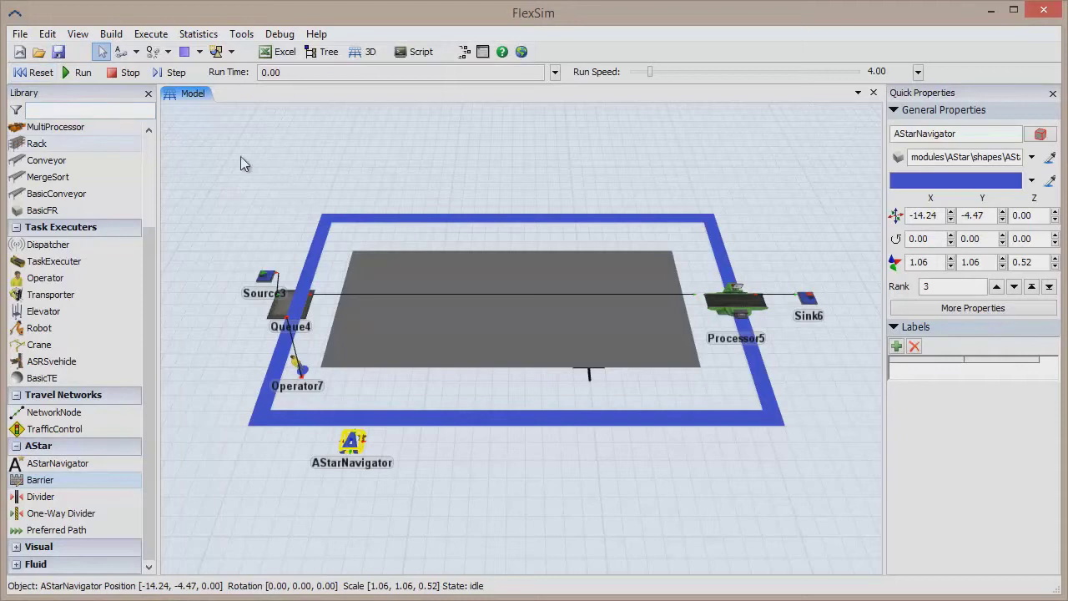
pyautogui.click(83, 72)
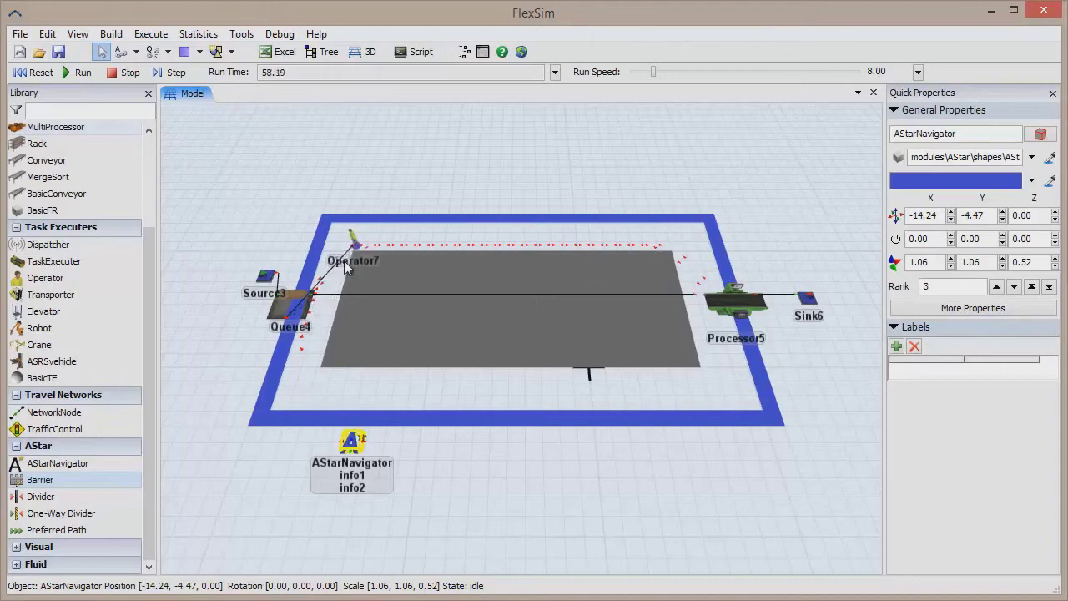
pyautogui.click(698, 257)
pyautogui.scroll(10, 614, 287)
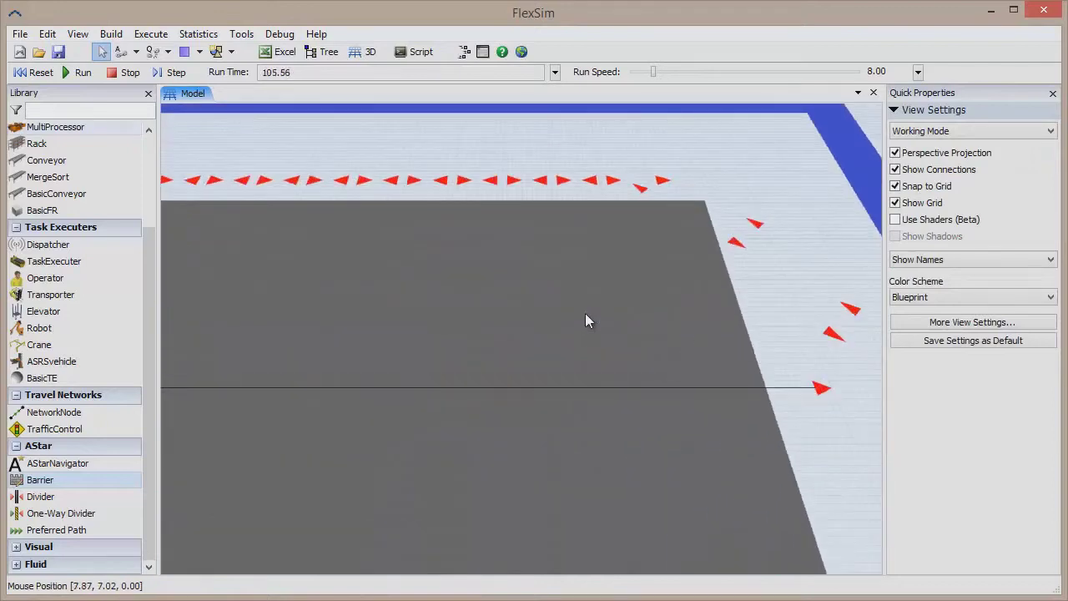
pyautogui.scroll(-8, 585, 319)
pyautogui.moveTo(531, 265); pyautogui.dragTo(633, 244)
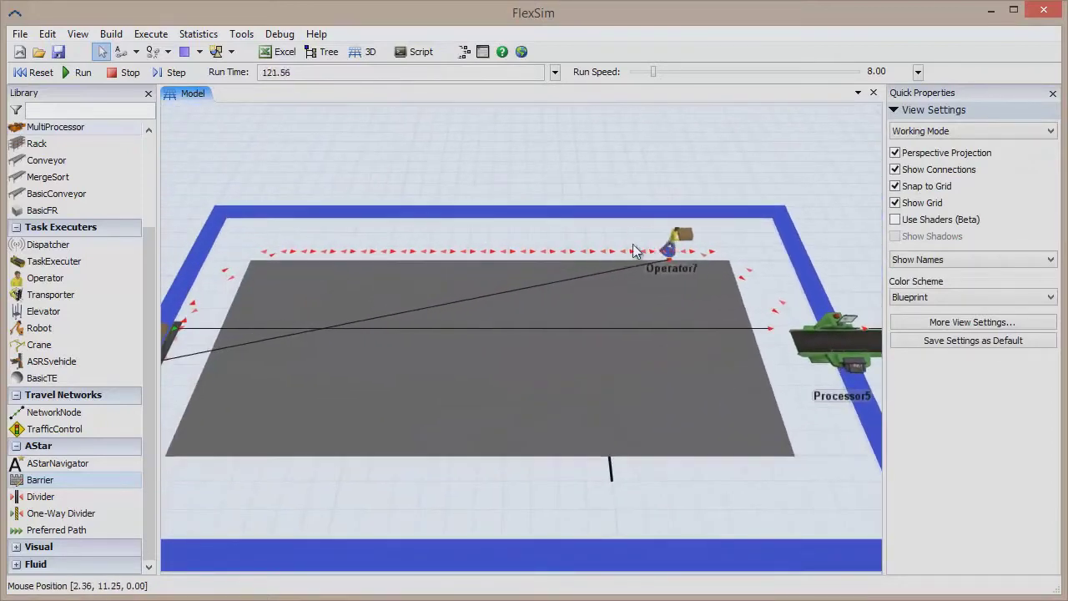
pyautogui.scroll(-3, 632, 244)
# Step: Delete the barrier between the queue and the processor, and reset the model
pyautogui.click(379, 257)
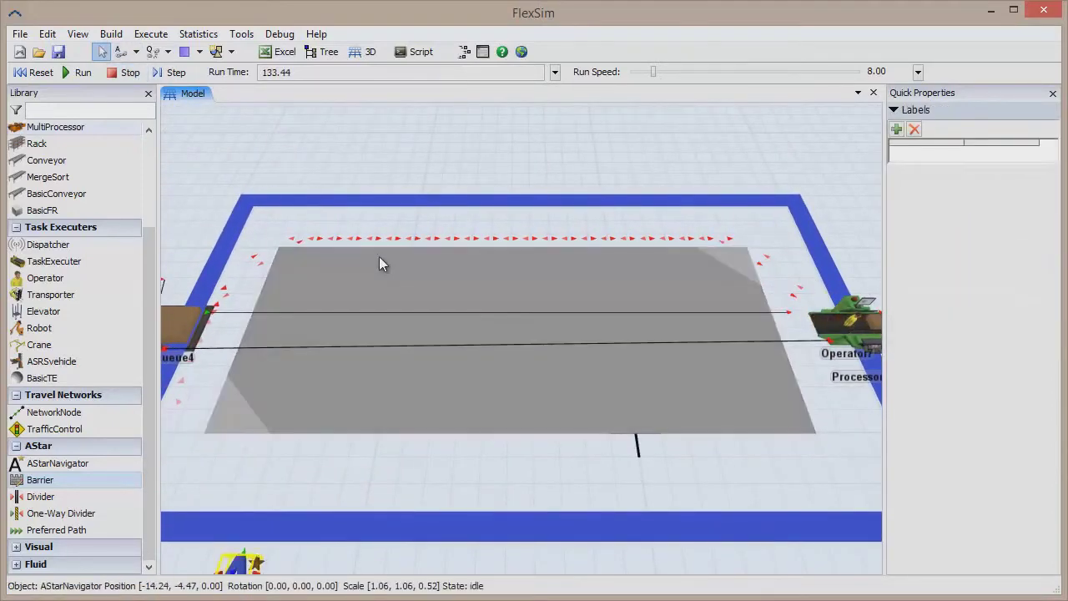
pyautogui.click(374, 263)
pyautogui.scroll(-4, 374, 263)
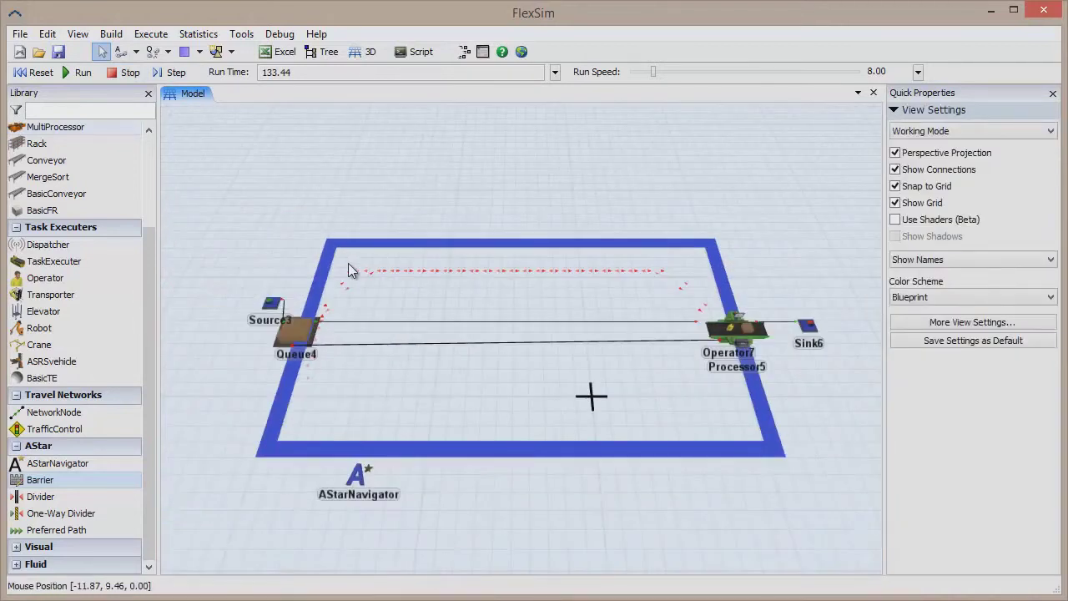
pyautogui.click(35, 74)
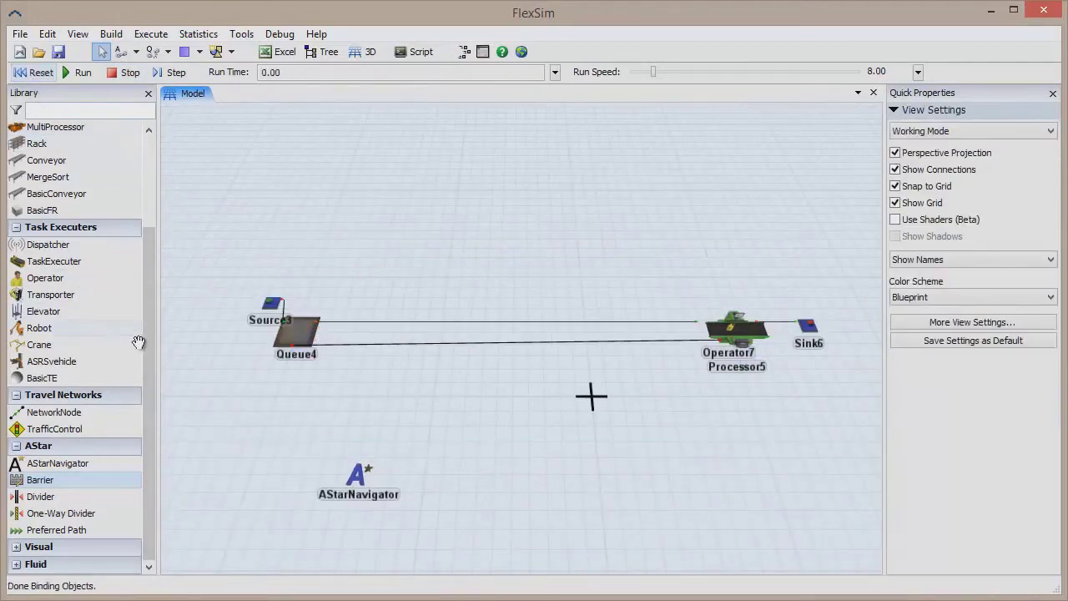
# Step: Draw an AStar Divider as one straight segment from beside the queue to just above and left of the processor
pyautogui.click(41, 498)
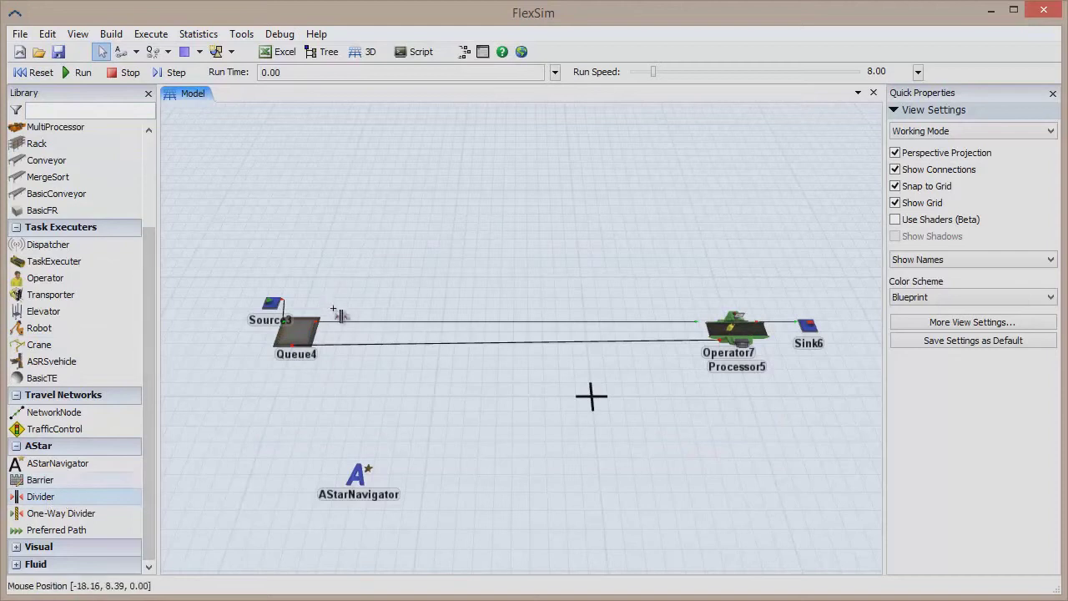
pyautogui.click(324, 329)
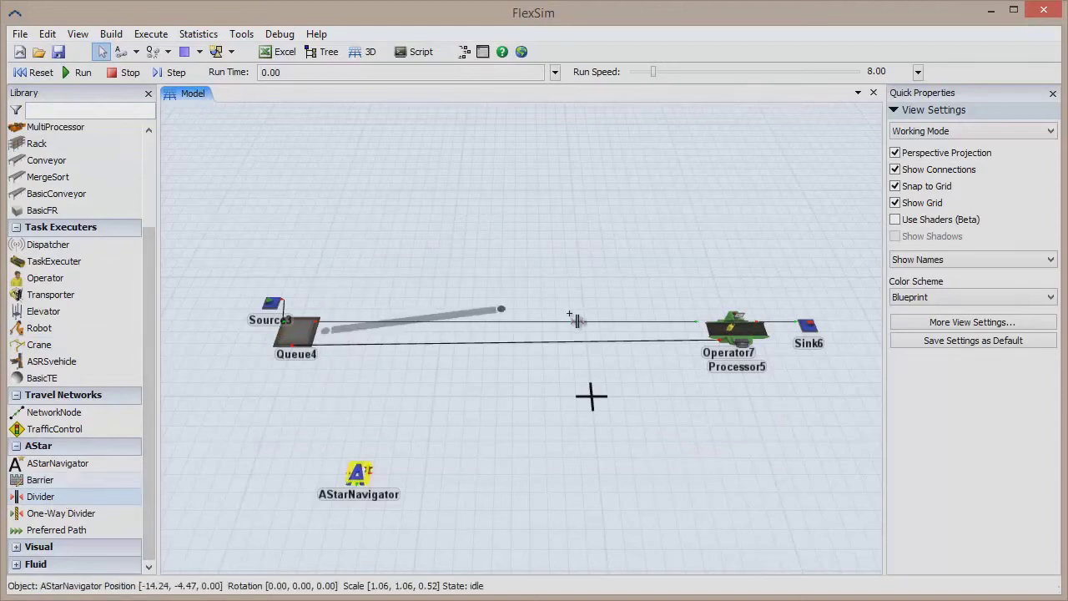
pyautogui.click(659, 299)
pyautogui.rightClick(659, 299)
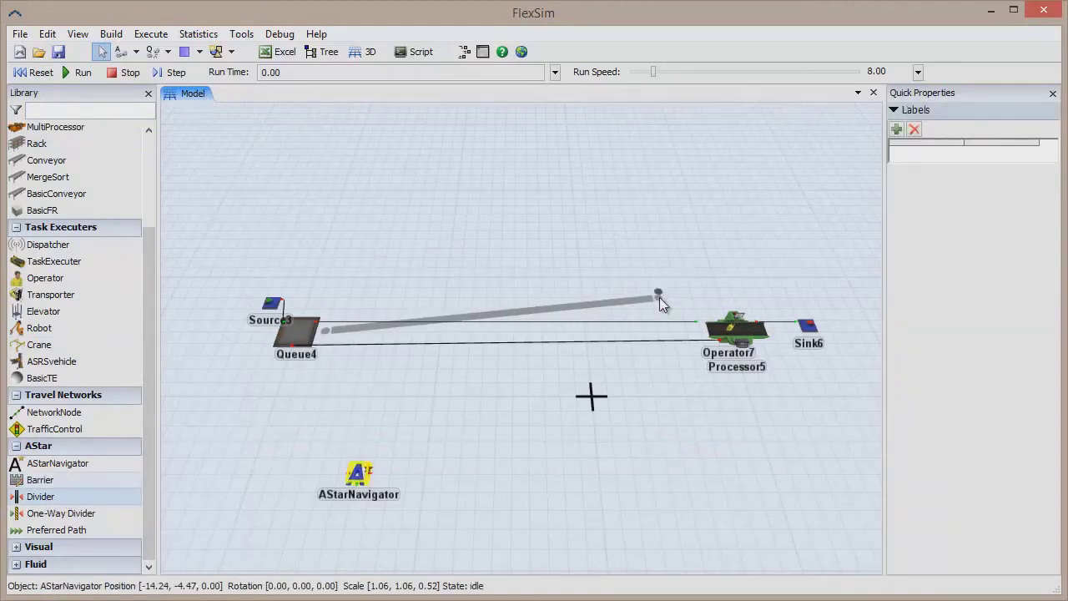
# Step: Draw a second Divider from below the queue to just left of the processor, and extend the upper divider's processor-side end closer to the processor
pyautogui.click(48, 500)
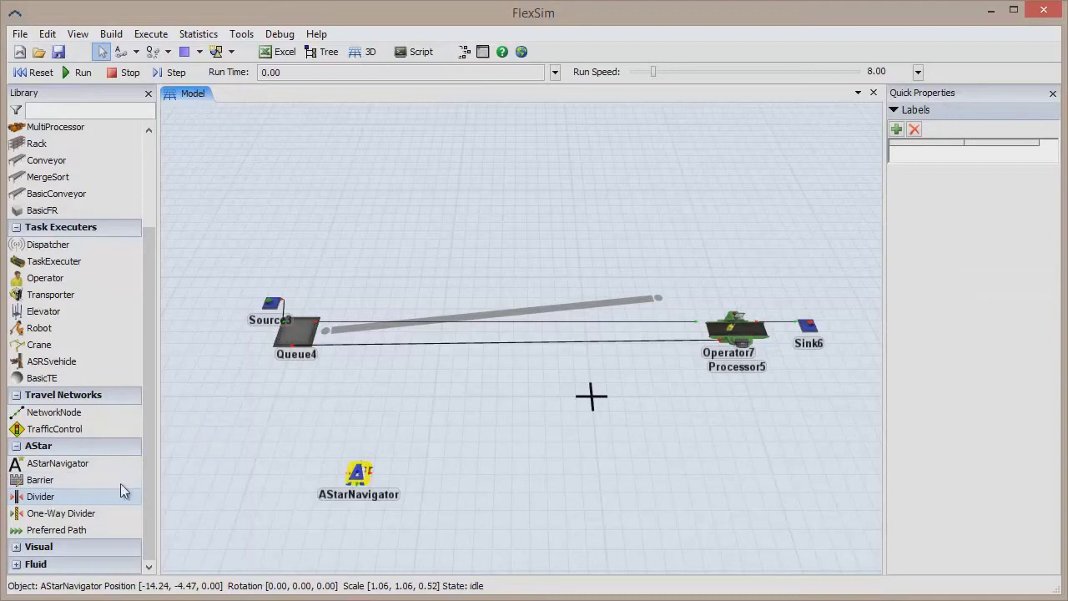
pyautogui.click(325, 381)
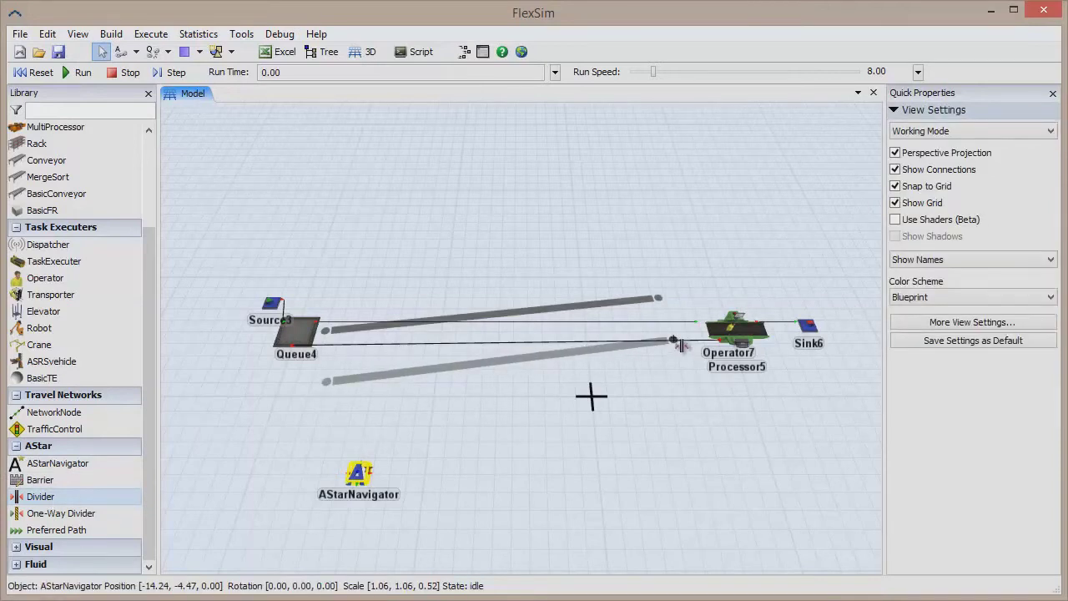
pyautogui.click(673, 338)
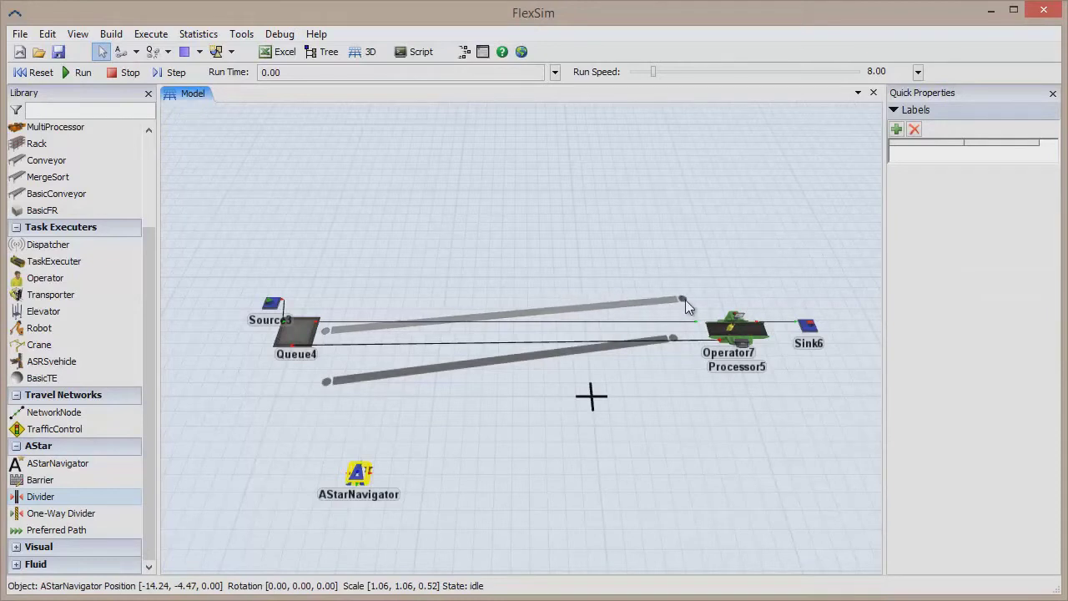
pyautogui.rightClick(685, 300)
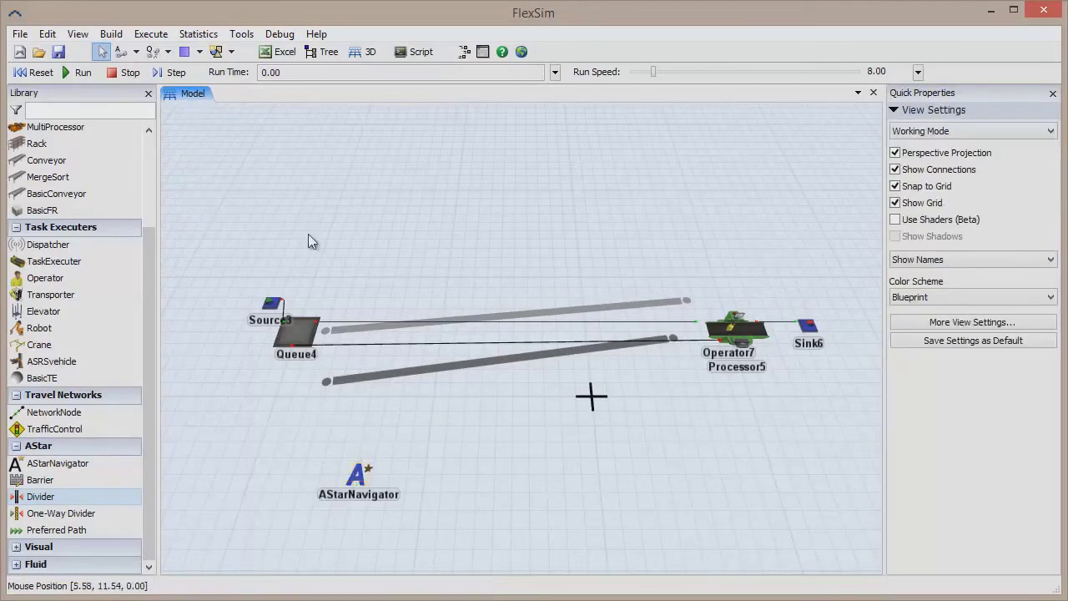
# Step: Reset and run the model to examine the operator's route between the two dividers, and stop and reset it
pyautogui.click(40, 74)
pyautogui.click(83, 75)
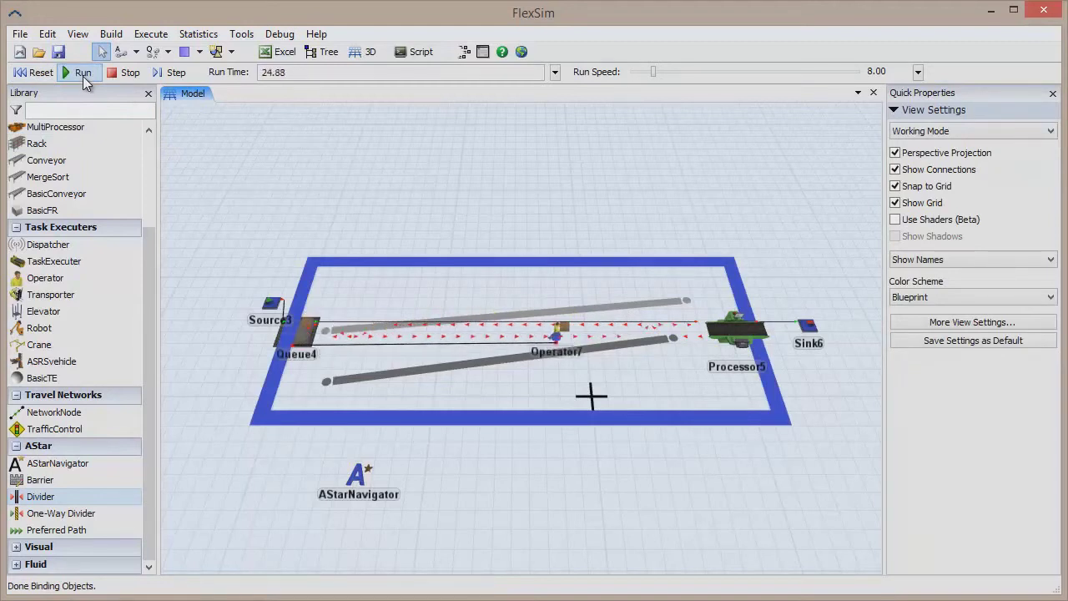
pyautogui.click(130, 72)
pyautogui.click(36, 72)
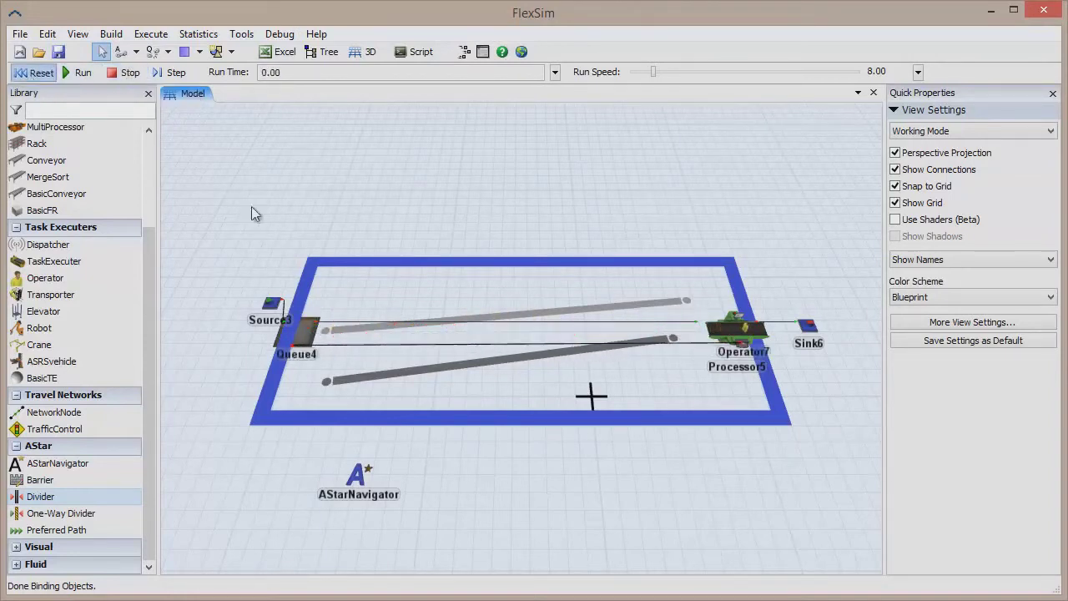
# Step: Draw a One-Way Divider joining the middles of the two dividers, run the model to examine the operator's route, and reset it
pyautogui.click(53, 512)
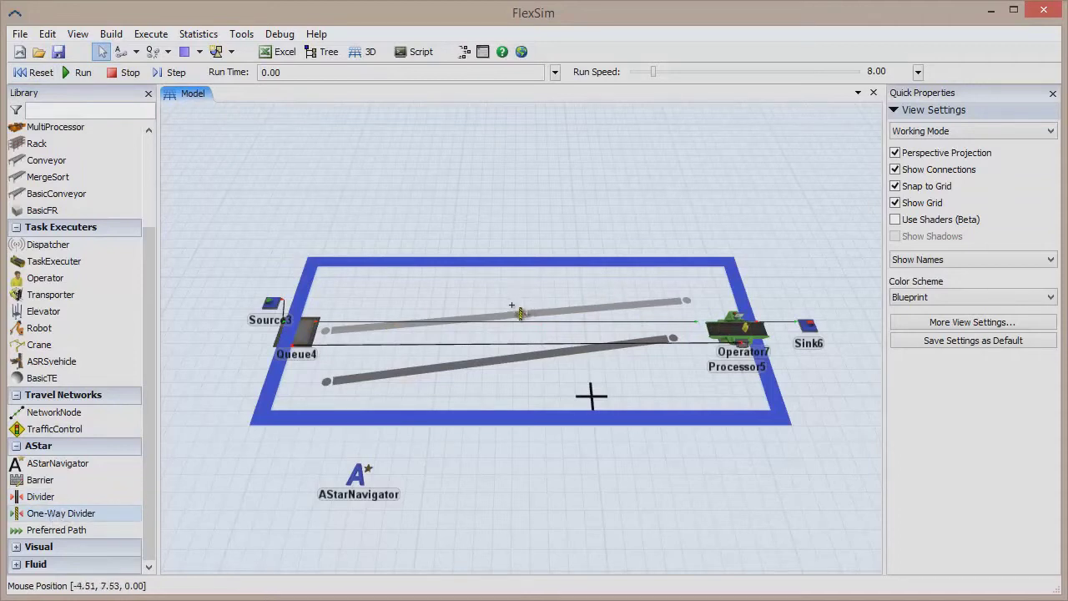
pyautogui.moveTo(506, 308)
pyautogui.mouseDown()
pyautogui.moveTo(507, 365)
pyautogui.moveTo(495, 358)
pyautogui.mouseUp()
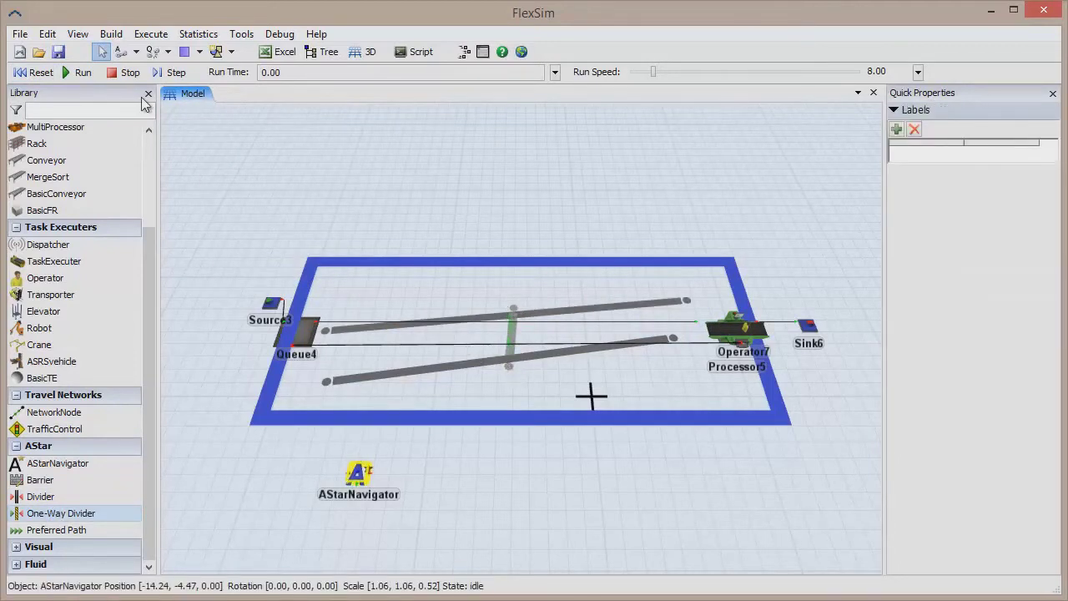
pyautogui.click(73, 75)
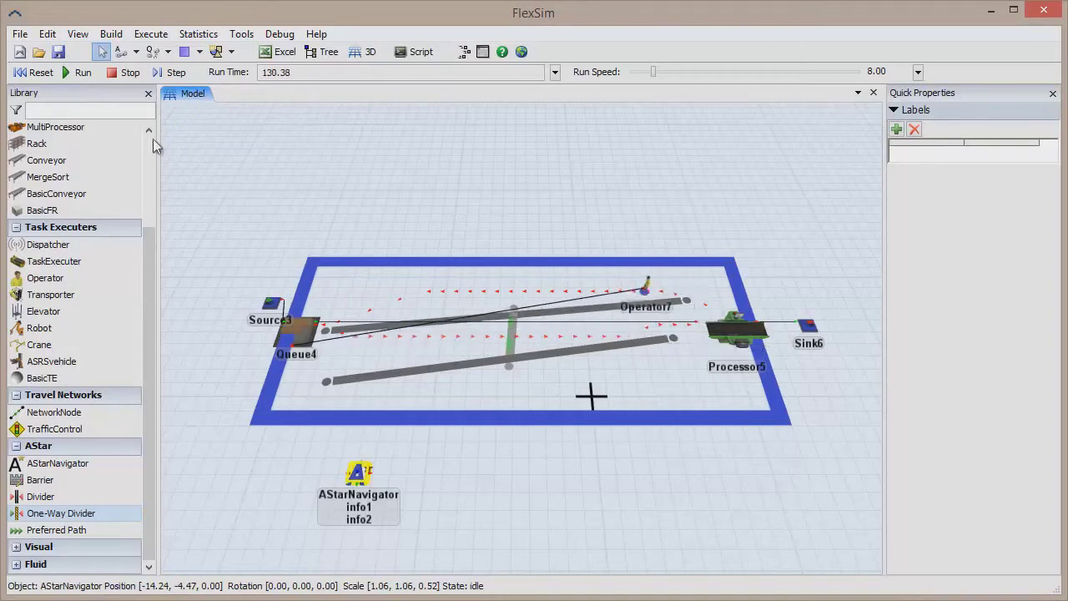
pyautogui.click(40, 73)
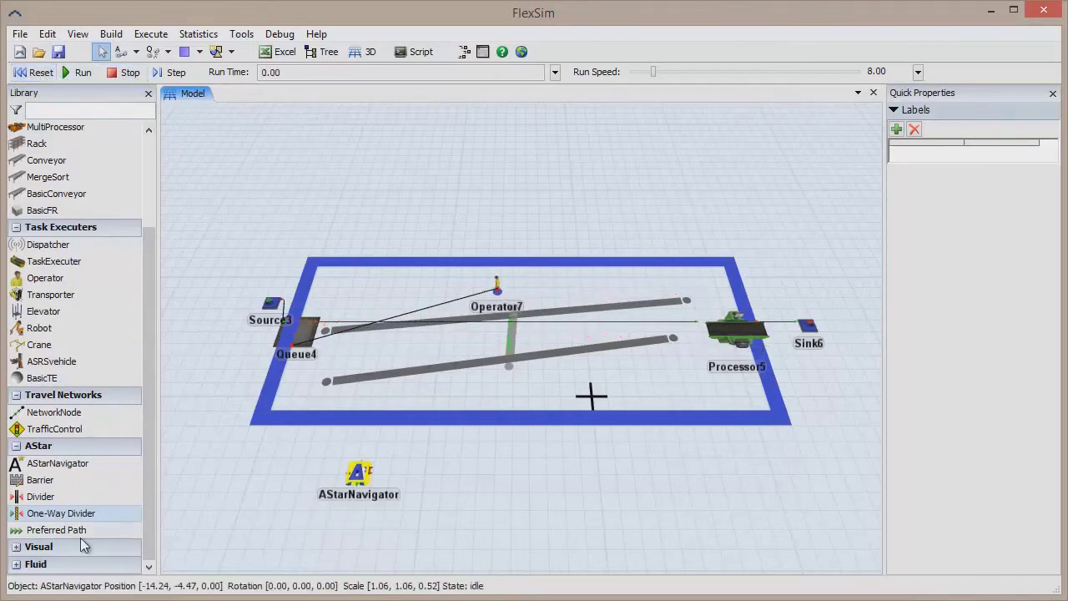
# Step: Draw a Preferred Path from the processor, along below the lower divider and up to the queue, and reset and run the model
pyautogui.moveTo(705, 345); pyautogui.dragTo(678, 393)
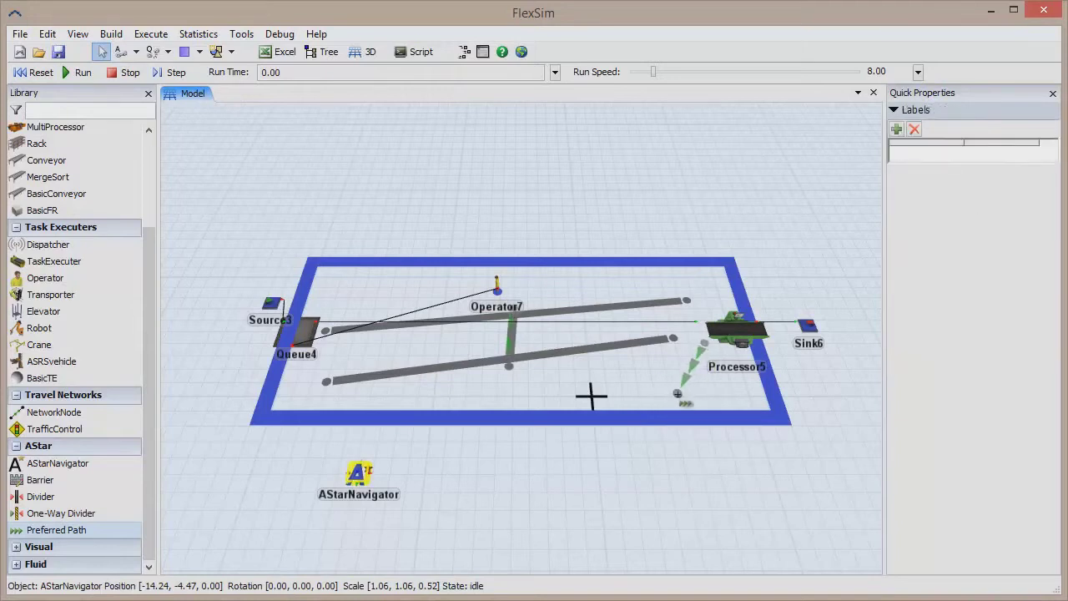
pyautogui.click(301, 392)
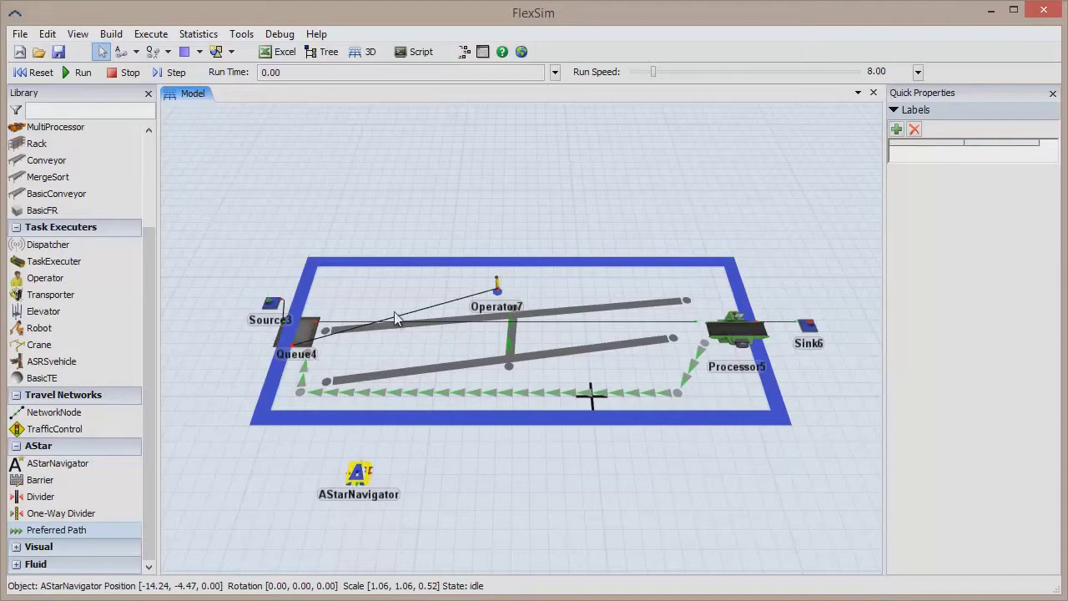
pyautogui.click(35, 72)
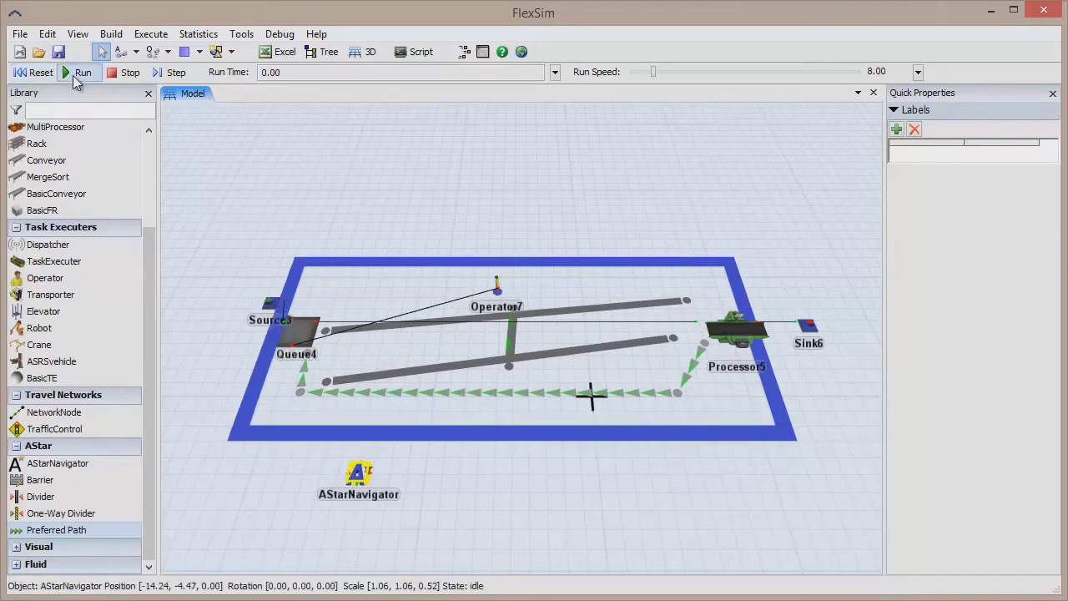
pyautogui.click(72, 75)
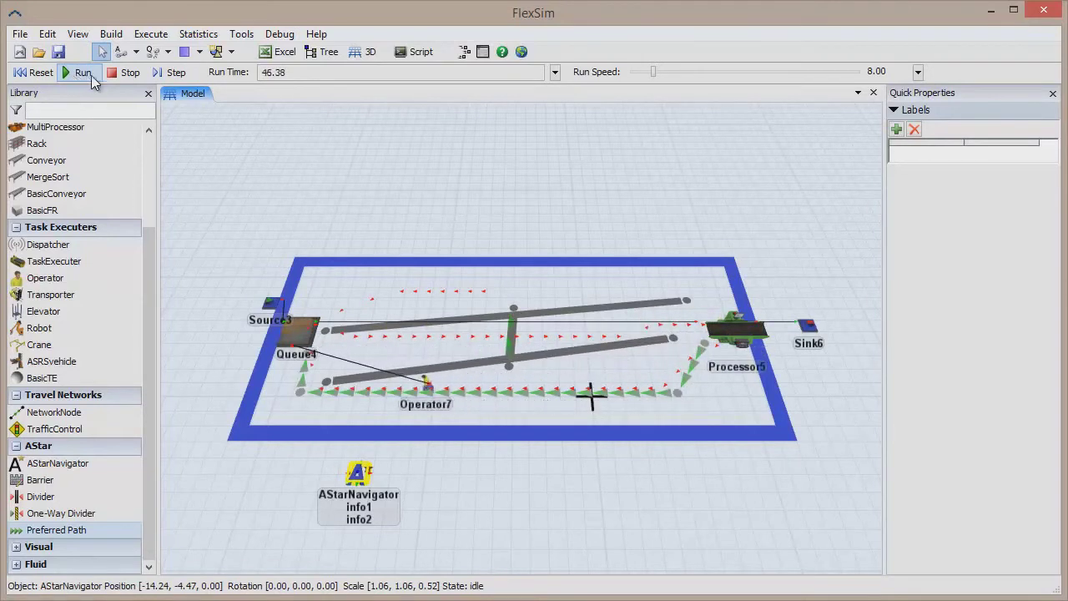
# Step: Turn on Show Grid in the AStarNavigator's properties and apply it, keeping the properties window clear of the queue
pyautogui.doubleClick(359, 476)
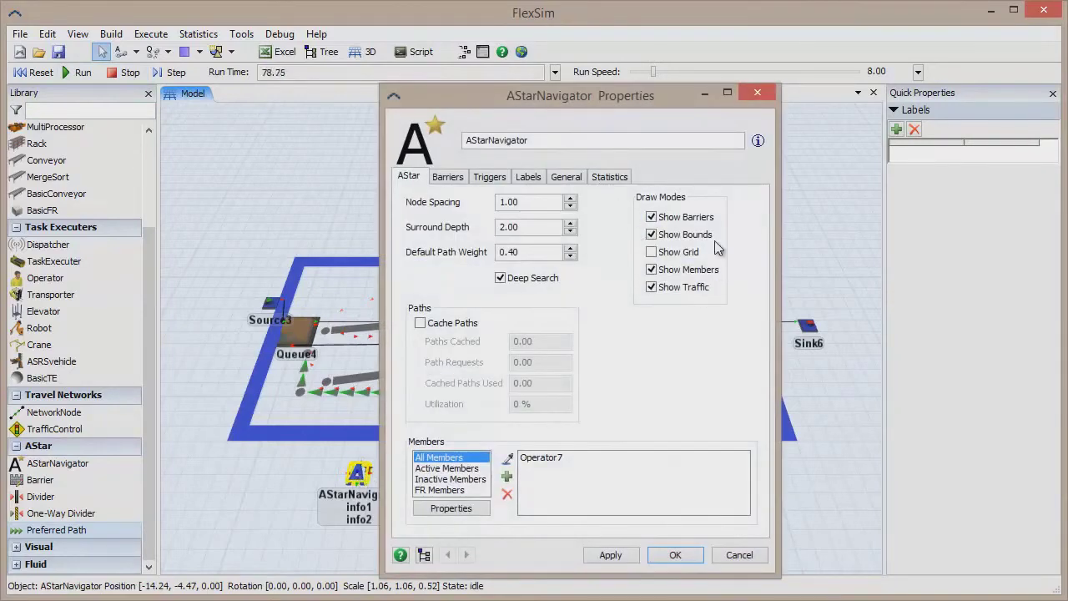
pyautogui.moveTo(636, 97); pyautogui.dragTo(757, 101)
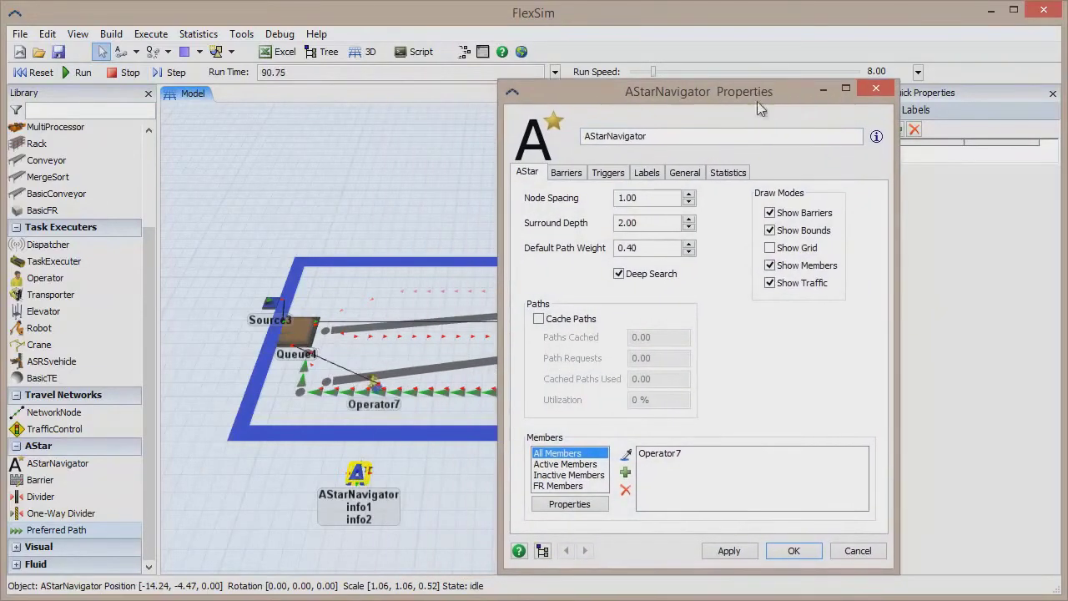
pyautogui.click(773, 250)
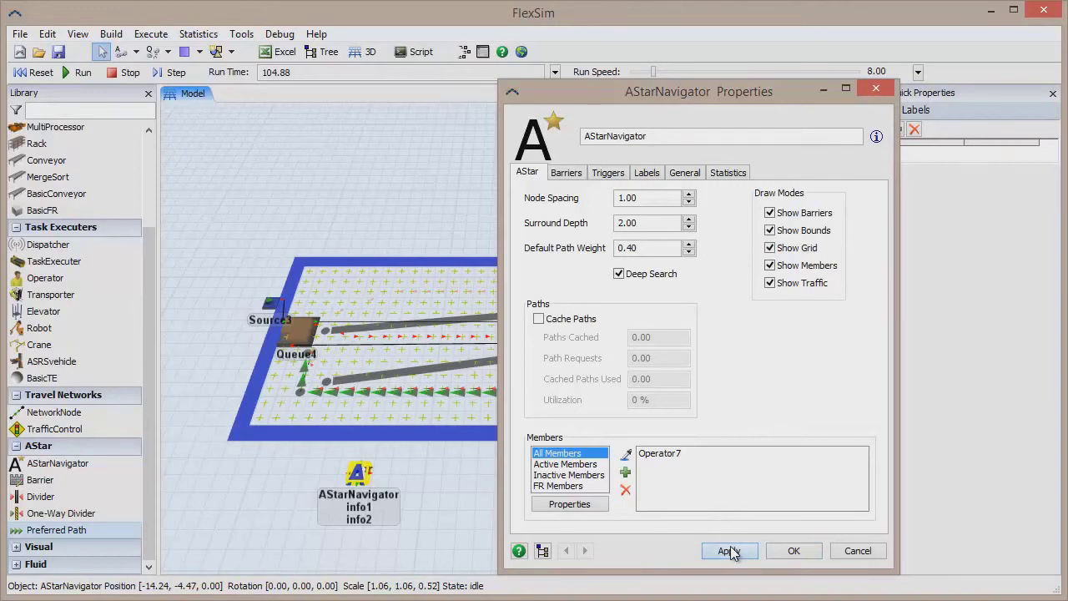
# Step: Try a larger node spacing for the navigator's grid and set it back to 1.00
pyautogui.click(689, 195)
pyautogui.click(689, 194)
pyautogui.click(689, 203)
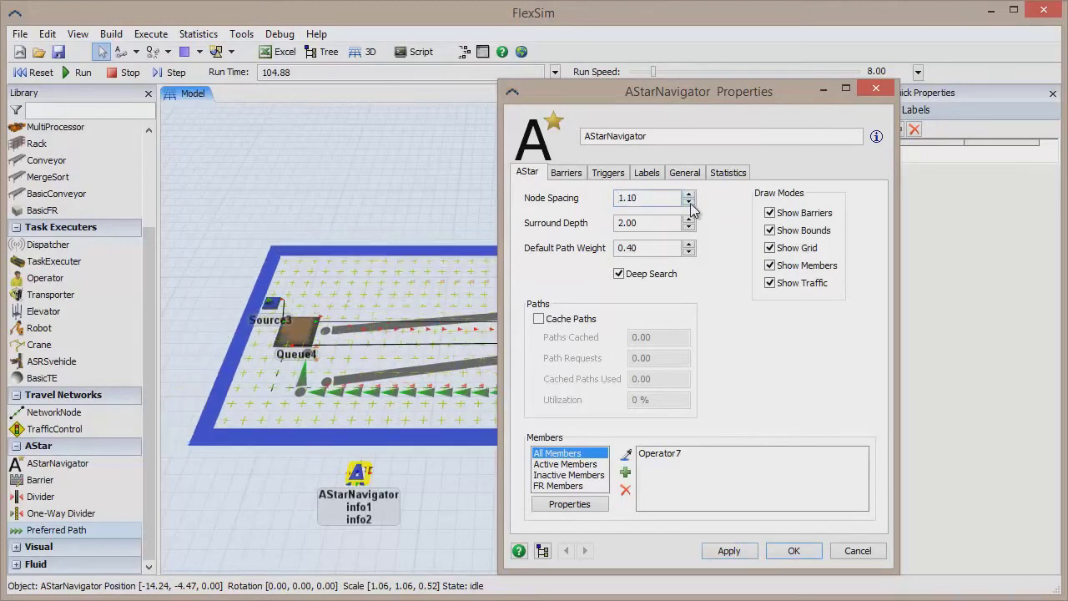
pyautogui.click(689, 203)
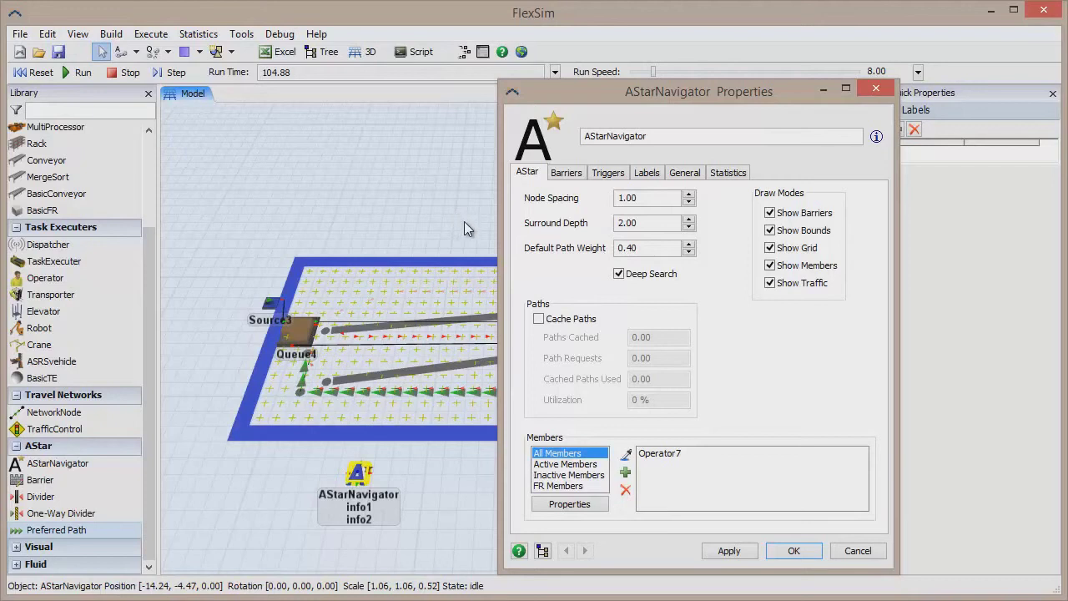
# Step: Enable Cache Paths for the AStarNavigator and apply it, and reset and run the model to examine the path cache statistics
pyautogui.click(539, 318)
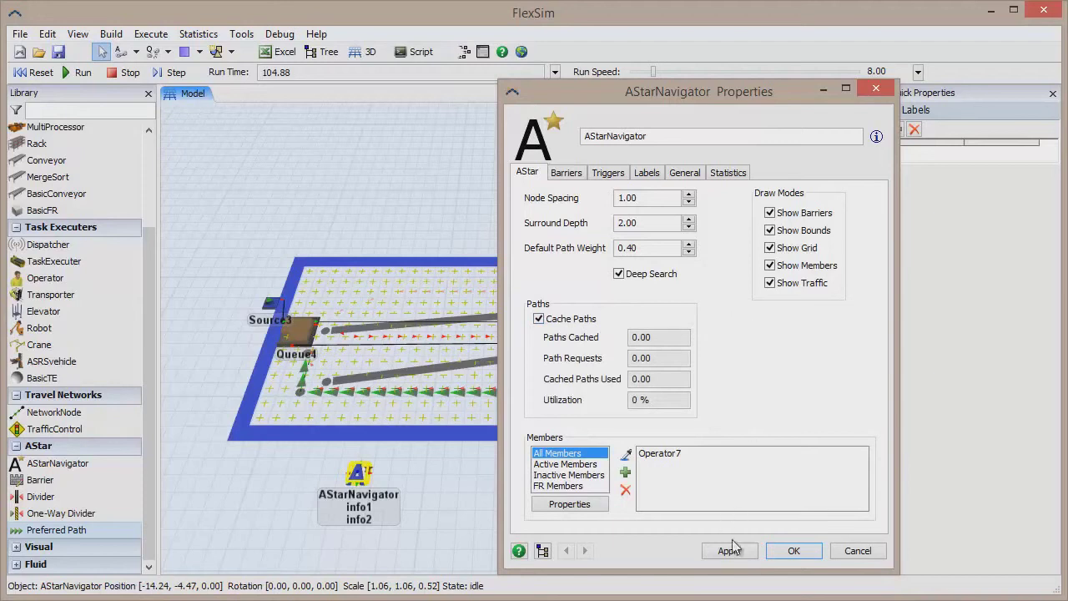
pyautogui.click(40, 73)
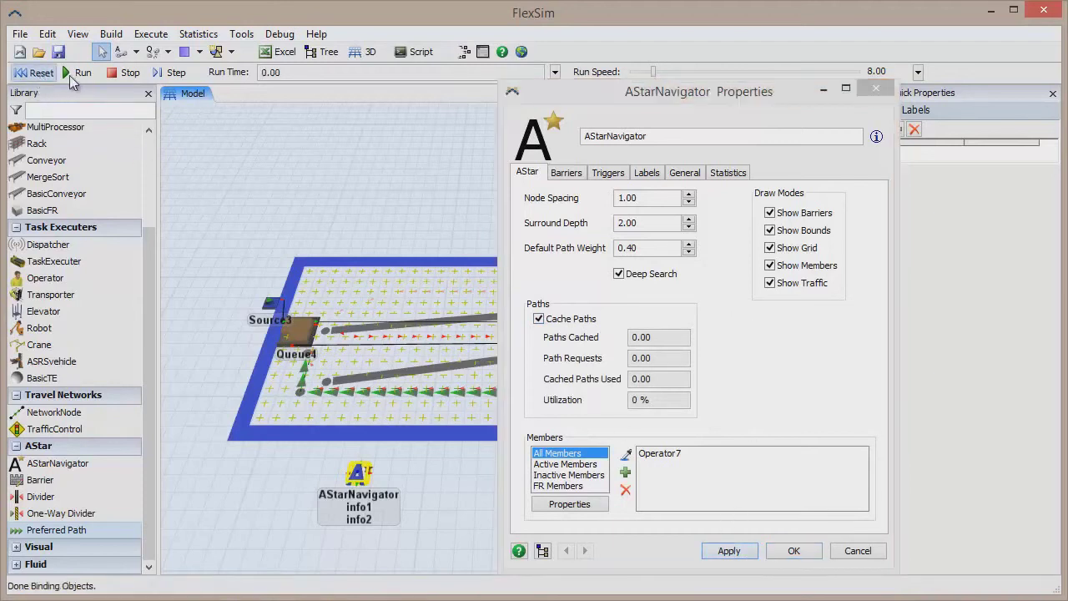
pyautogui.click(79, 73)
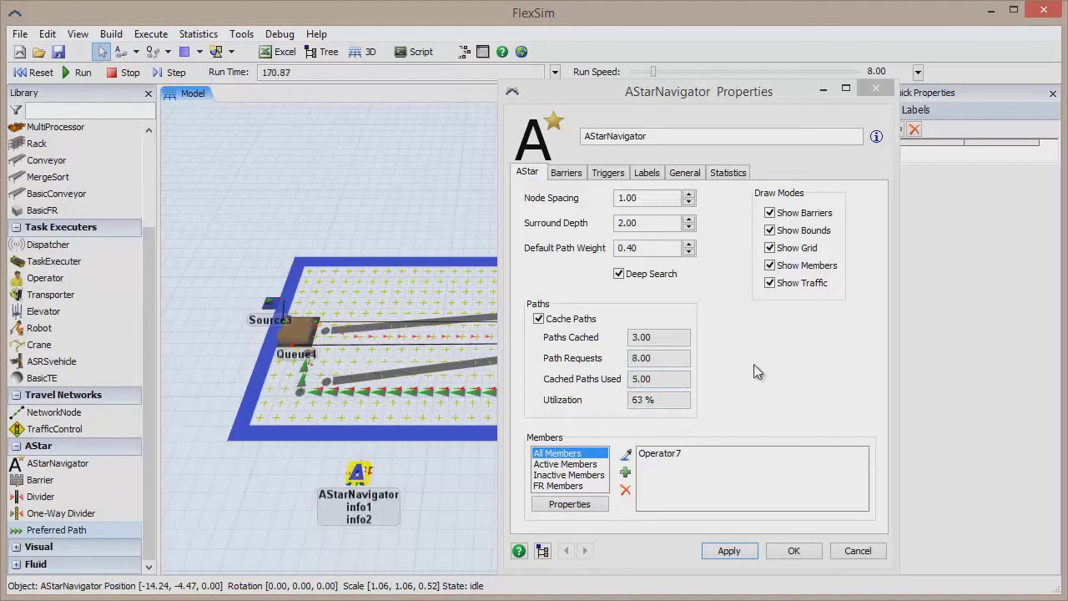
# Step: View the navigator's barriers, stop the model, and filter the barrier list to Preferred Paths
pyautogui.click(566, 173)
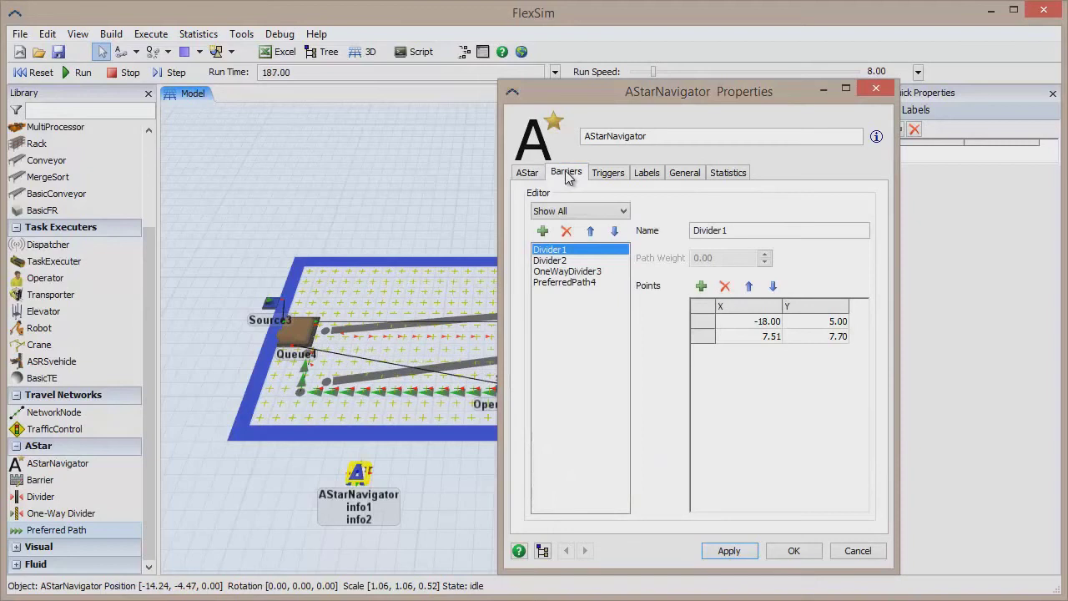
pyautogui.click(118, 74)
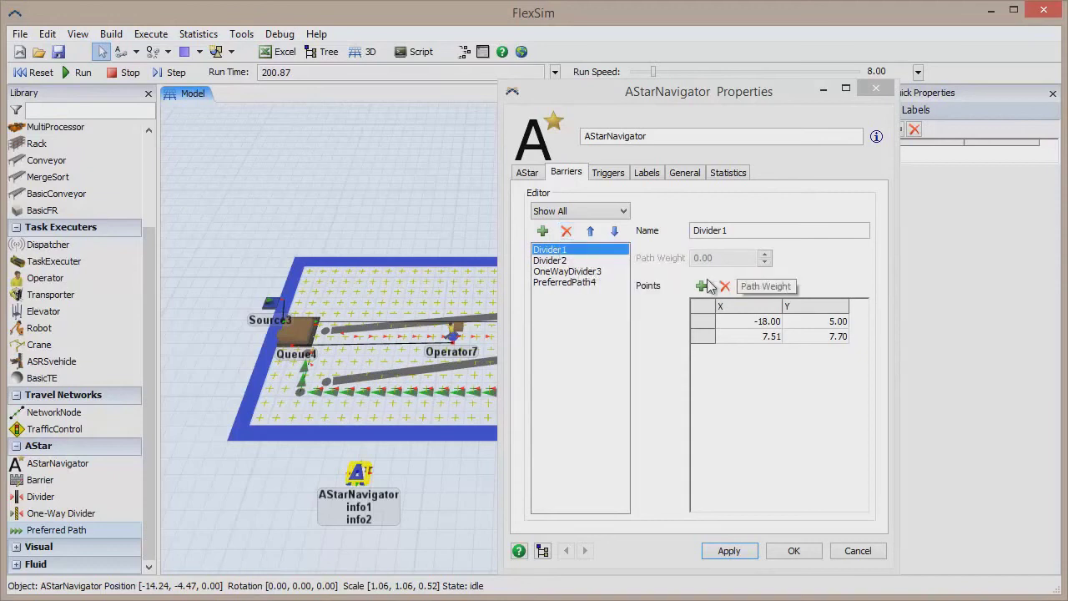
pyautogui.click(595, 211)
pyautogui.click(564, 269)
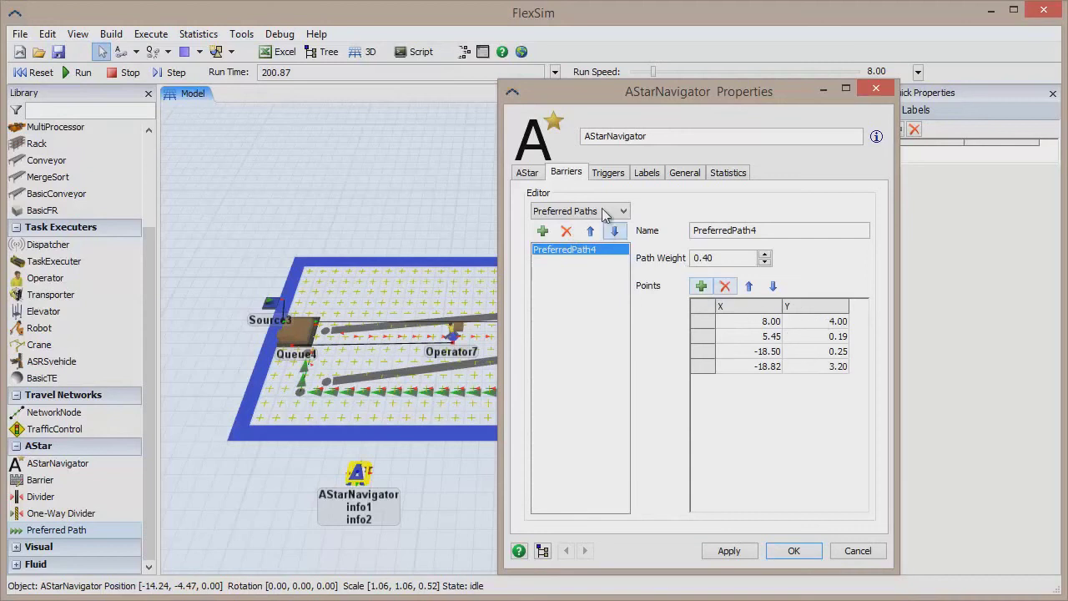
# Step: Set the preferred path's weight to 0.99 and accept the navigator's properties
pyautogui.moveTo(356, 211); pyautogui.dragTo(410, 331)
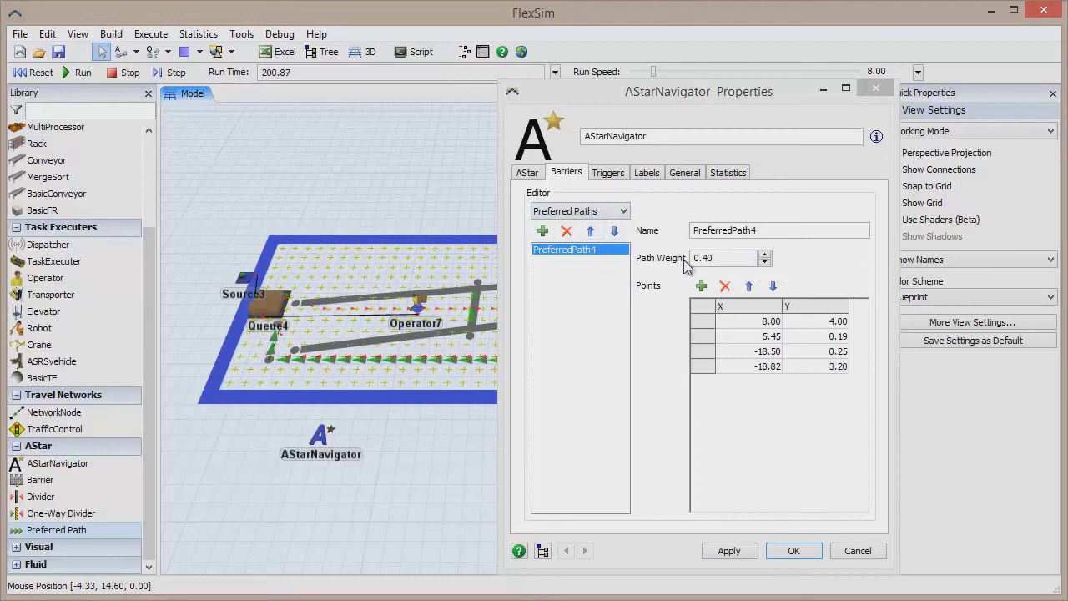
pyautogui.click(765, 254)
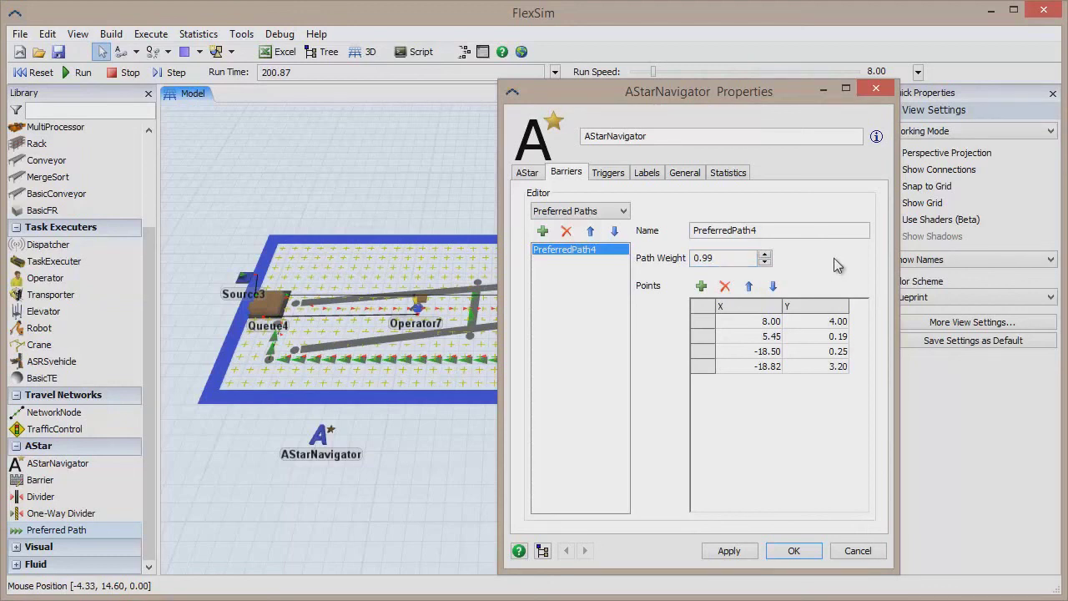
pyautogui.click(793, 551)
# Step: Reset and run the model with the new path weight, examine the operator's return route, and stop the run
pyautogui.click(37, 72)
pyautogui.click(78, 73)
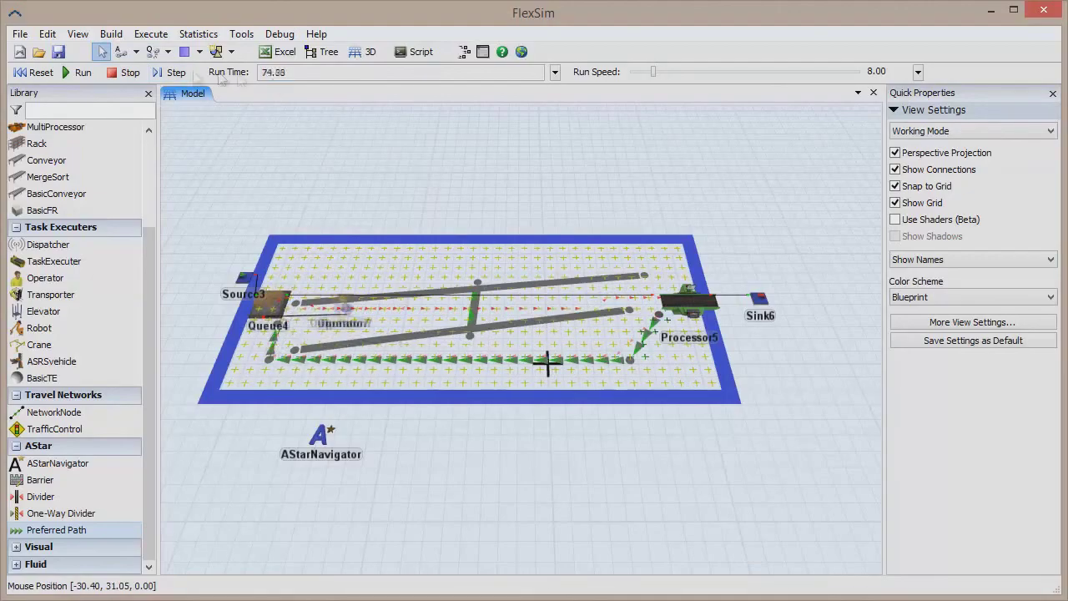
pyautogui.click(129, 74)
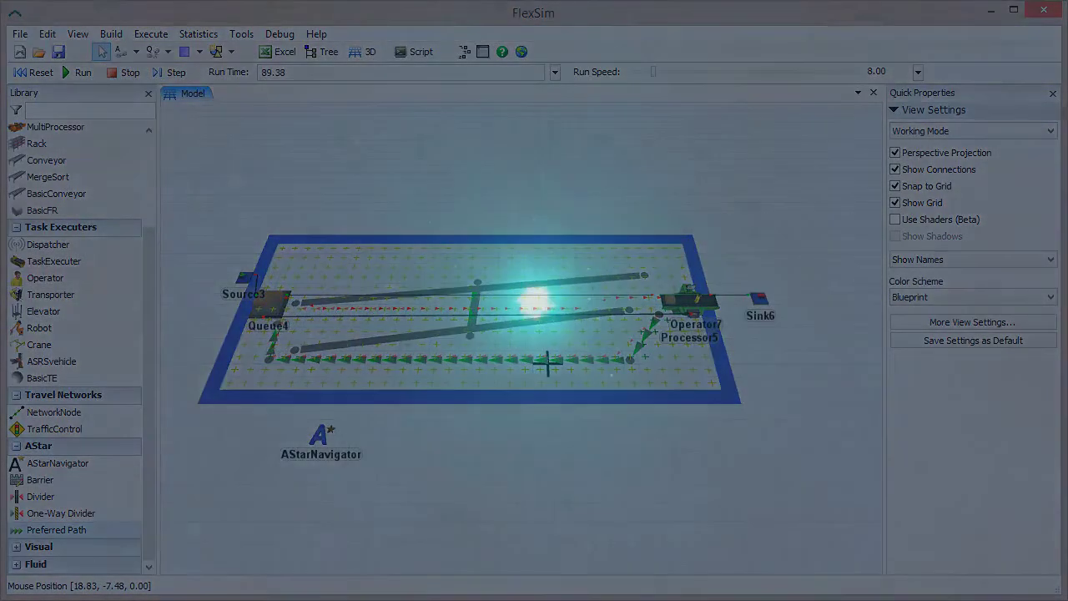